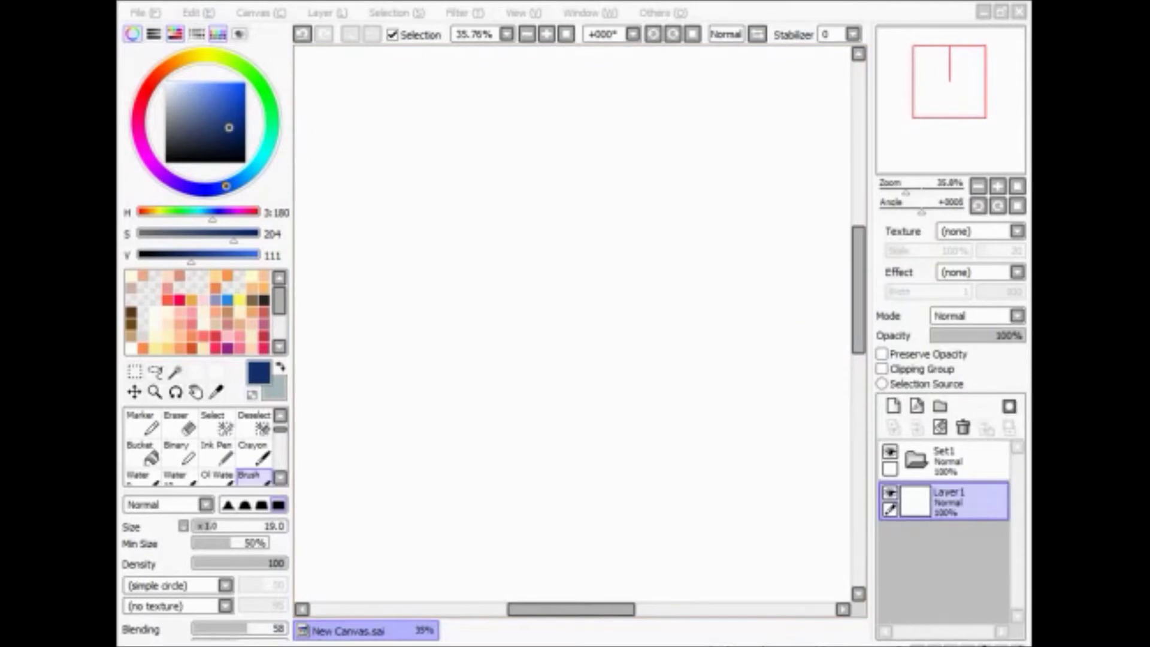
Sketch a large curved outline and a small squiggle on Layer1, and clear the layer.
mouse_move(680, 329)
left_mouse_down()
mouse_move(681, 95)
mouse_move(775, 180)
left_mouse_up()
left_click_drag(419, 276, 575, 222)
left_click(867, 276)
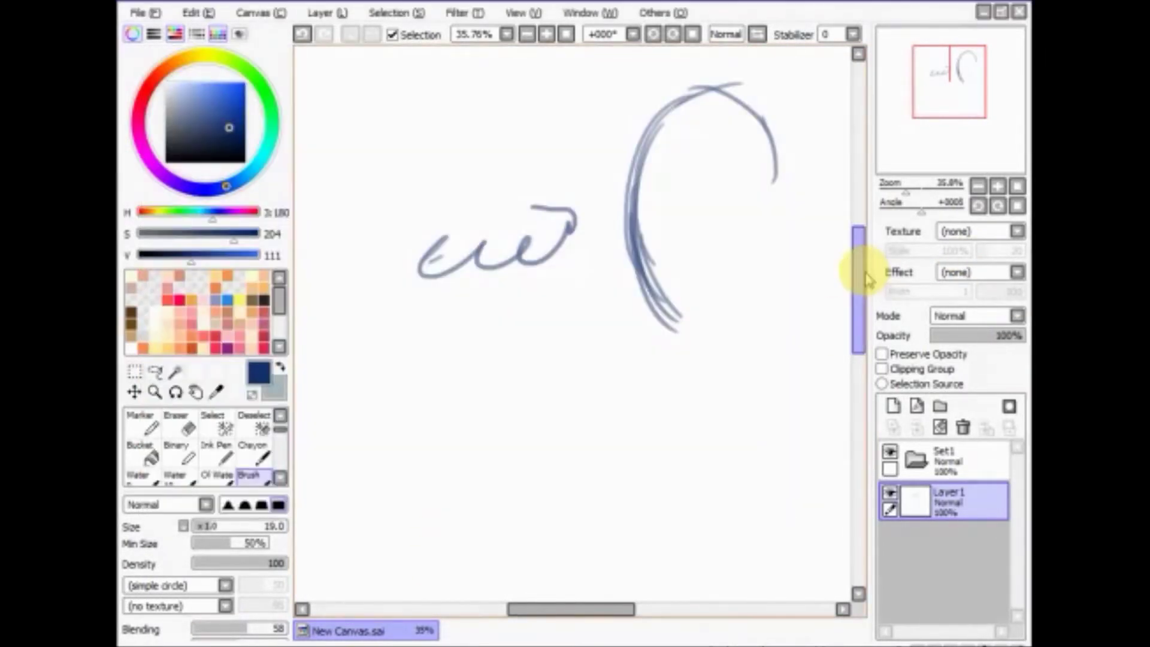
left_click(938, 426)
Sketch a long angular jawline on Layer1, undoing stray strokes along the way, and clear the layer.
left_click_drag(743, 124, 611, 128)
key("ctrl+z")
mouse_move(453, 213)
left_mouse_down()
mouse_move(484, 348)
mouse_move(662, 501)
mouse_move(737, 460)
left_mouse_up()
left_click_drag(641, 350, 698, 333)
key("ctrl+z")
scroll(523, 372, "up", 2)
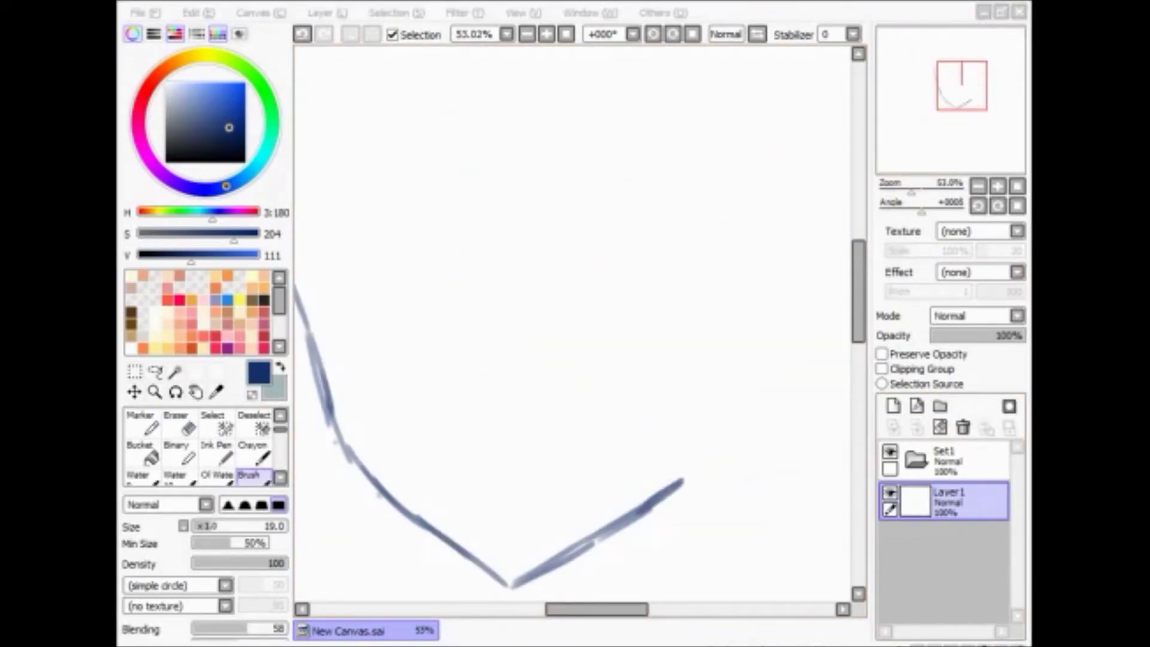
scroll(601, 322, "left", 2)
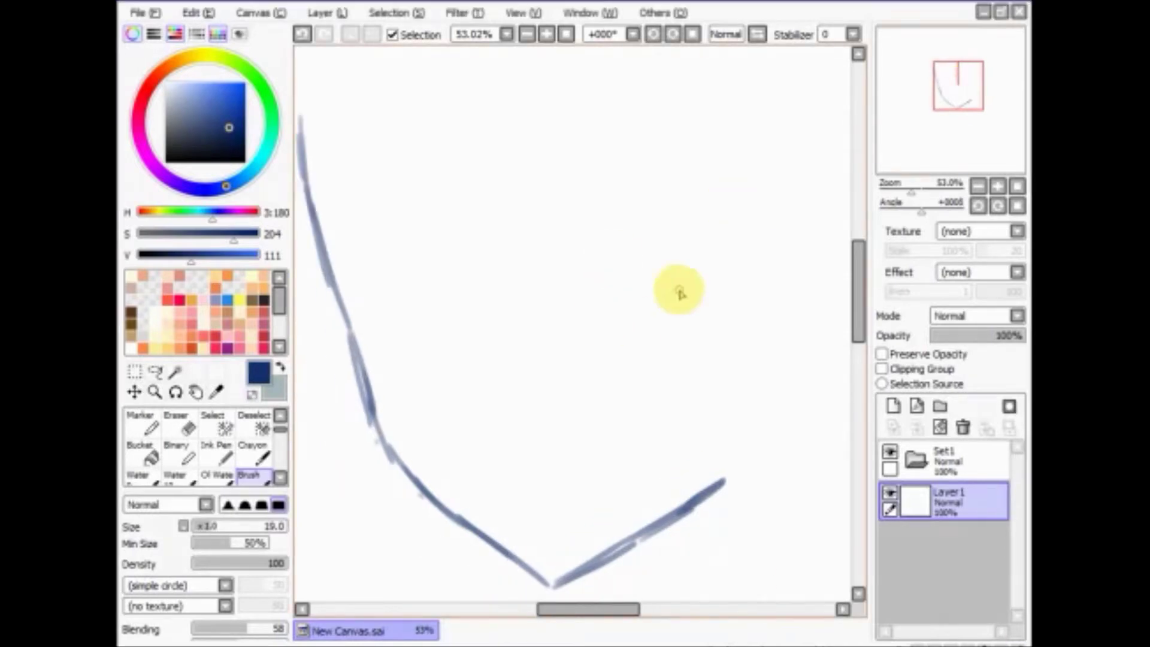
key("Delete")
mouse_move(539, 103)
left_mouse_down()
mouse_move(514, 551)
mouse_move(681, 526)
left_mouse_up()
key("Delete")
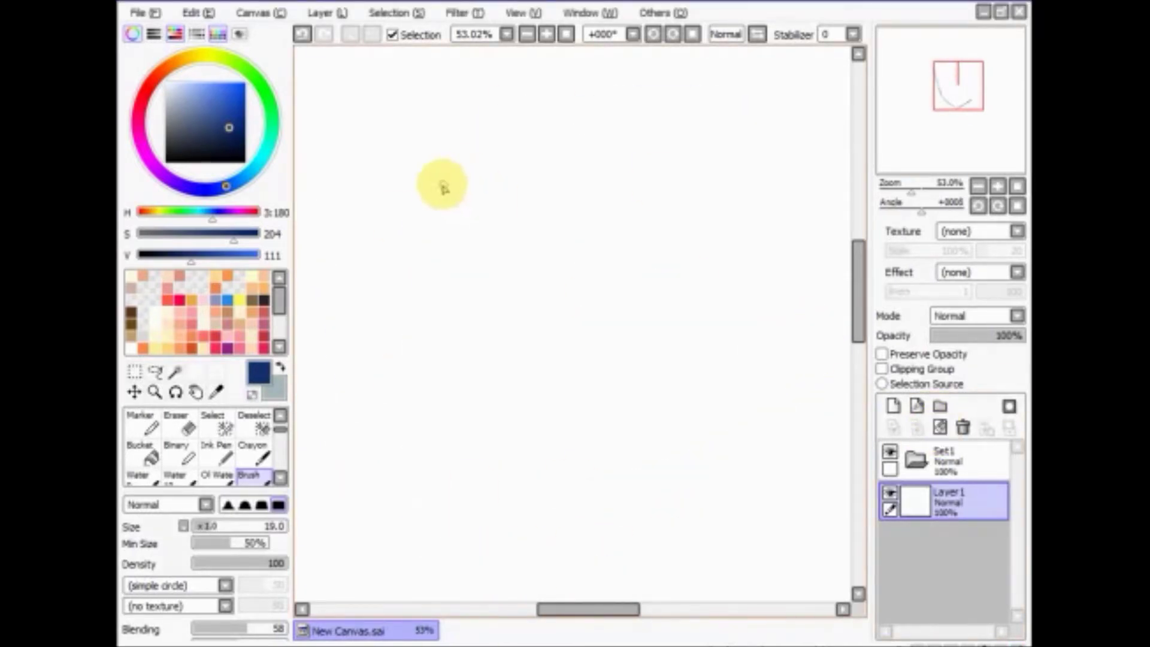
Handwrite "so much LAG" in large letters across the canvas with the blue brush.
left_click_drag(409, 120, 406, 233)
left_click_drag(506, 137, 503, 140)
left_click_drag(584, 147, 648, 202)
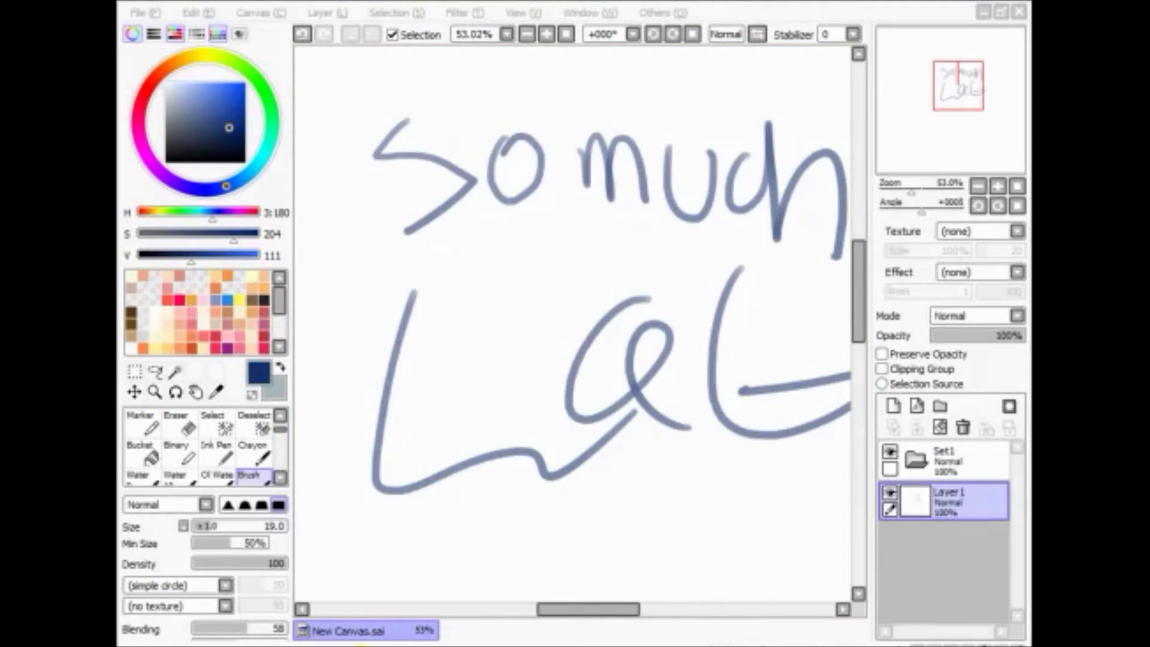
Switch to iTunes and close it, and open the Music library in the file browser.
key("alt+Tab")
left_click(766, 53)
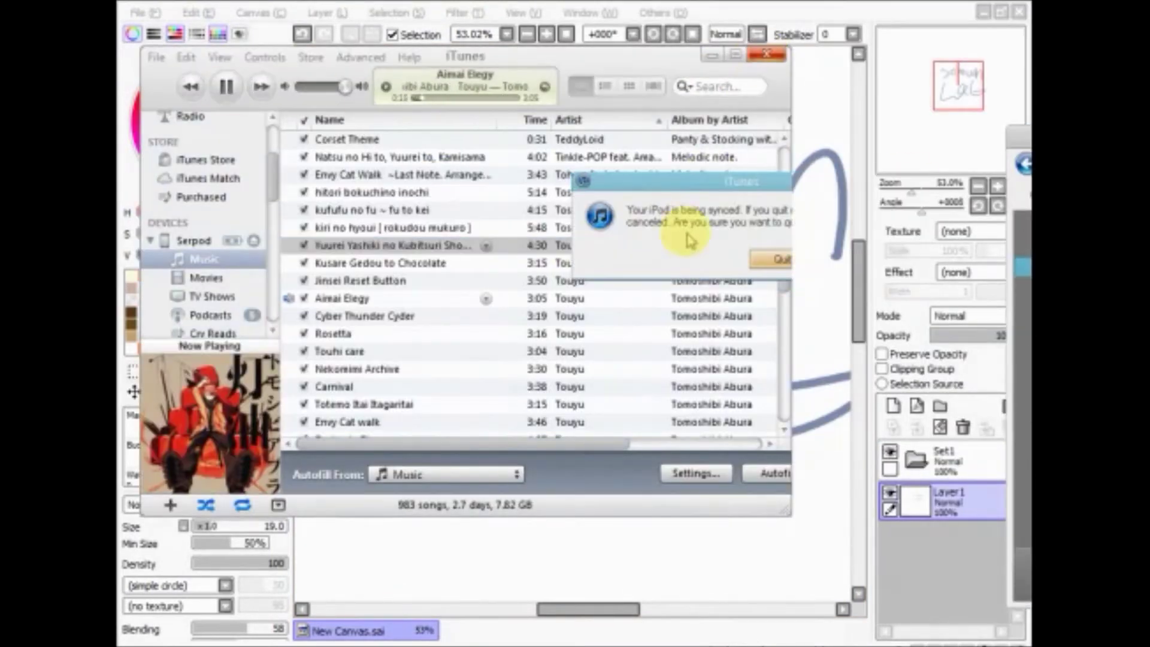
key("alt+Tab")
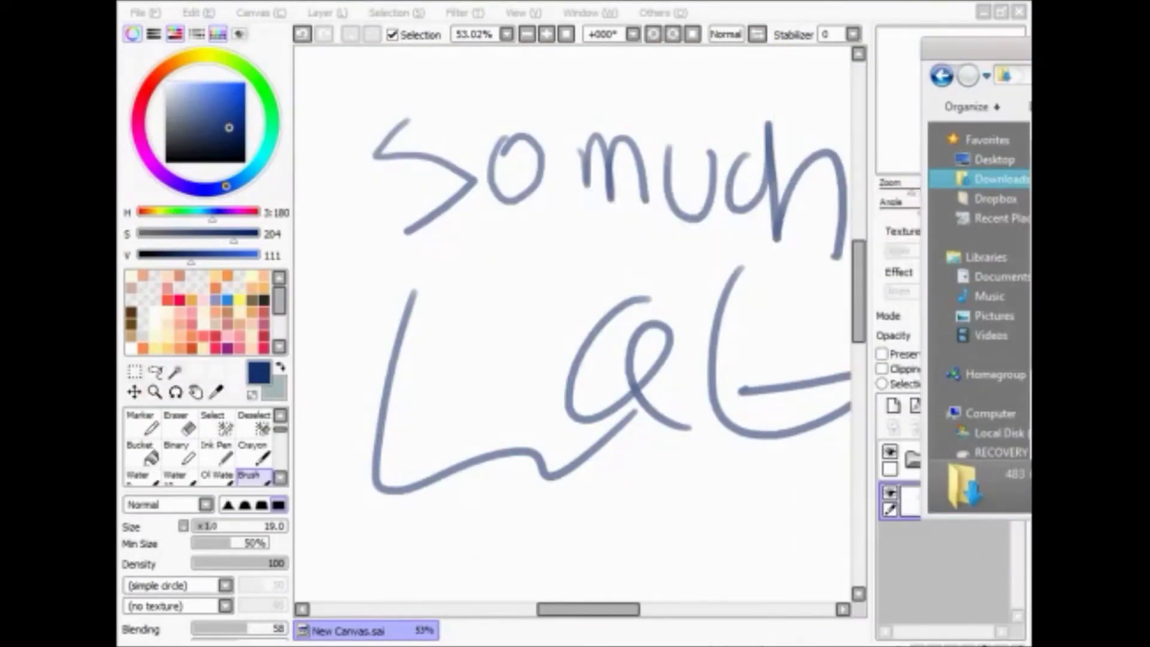
left_click(989, 296)
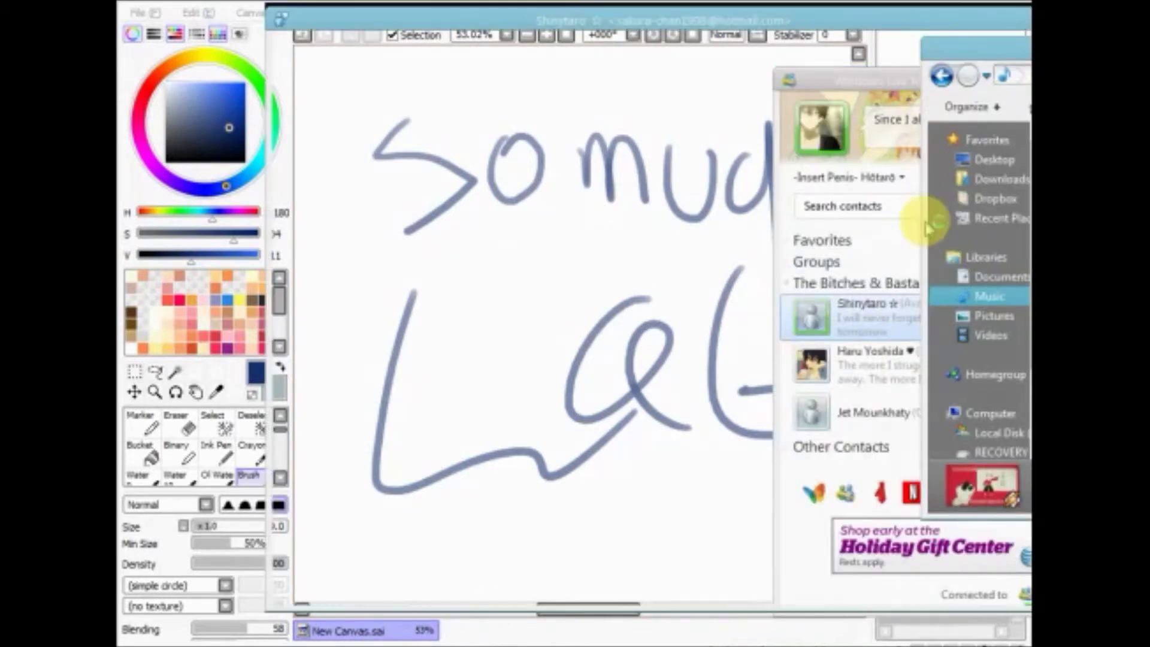
Send "STREAM" with an emoticon and "lol ilu bby" in the chat conversation, and return to the drawing canvas in PaintTool SAI.
key("alt+Tab")
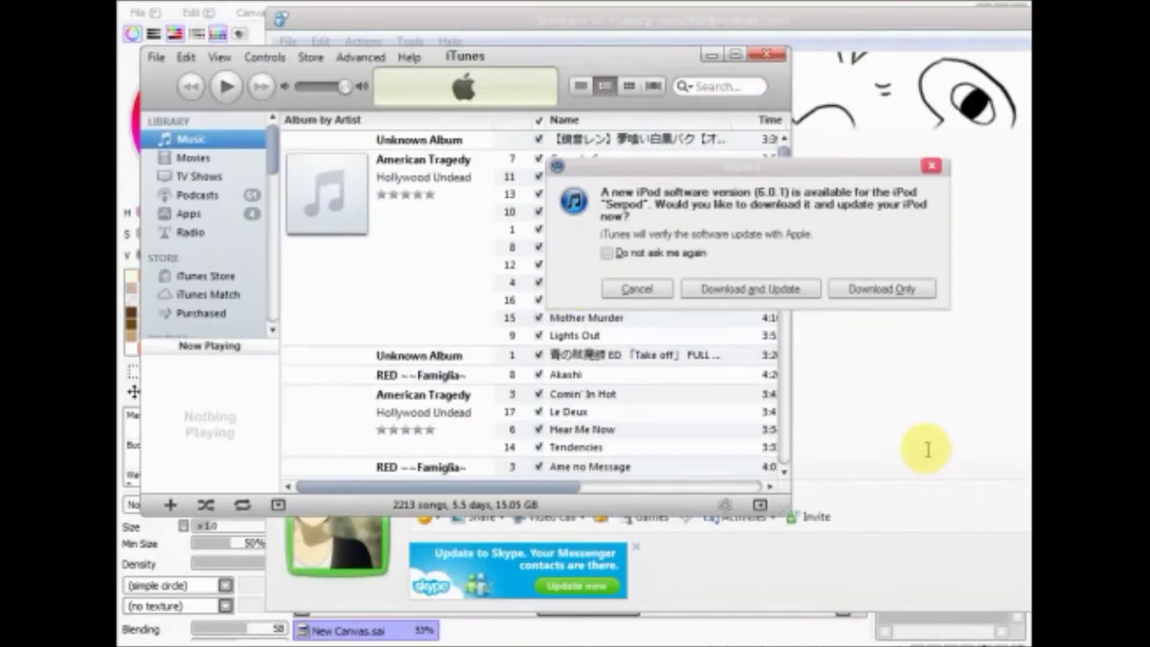
left_click(928, 450)
type("STREAM o")
key("Return")
type("lol ilu bby")
key("Return")
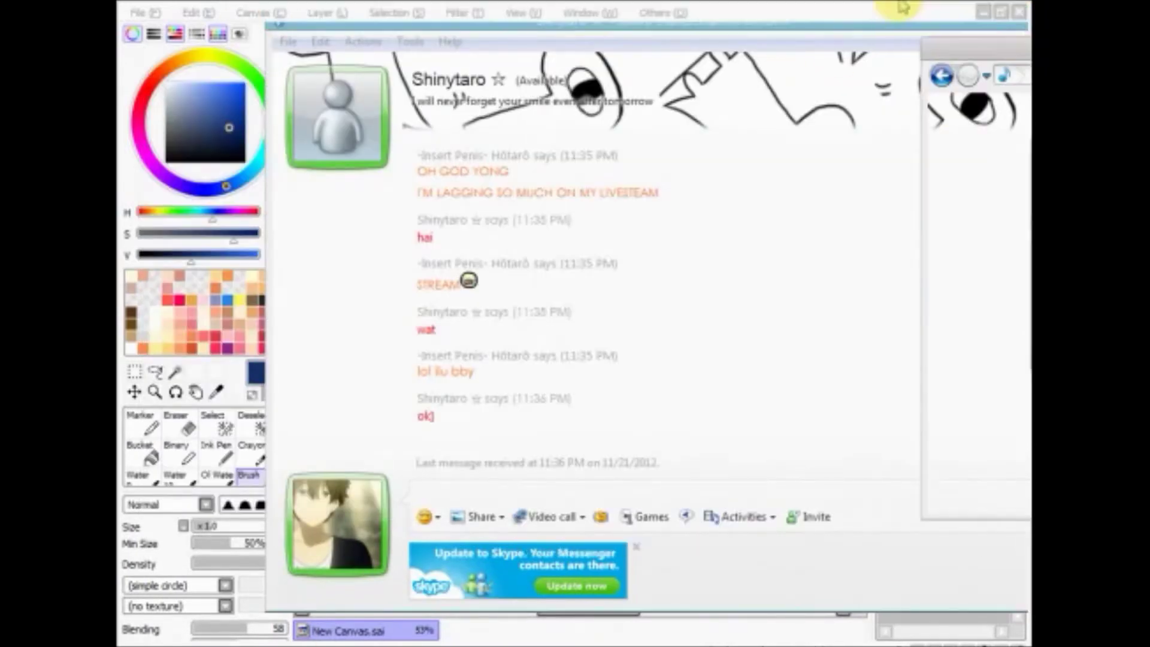
left_click(904, 9)
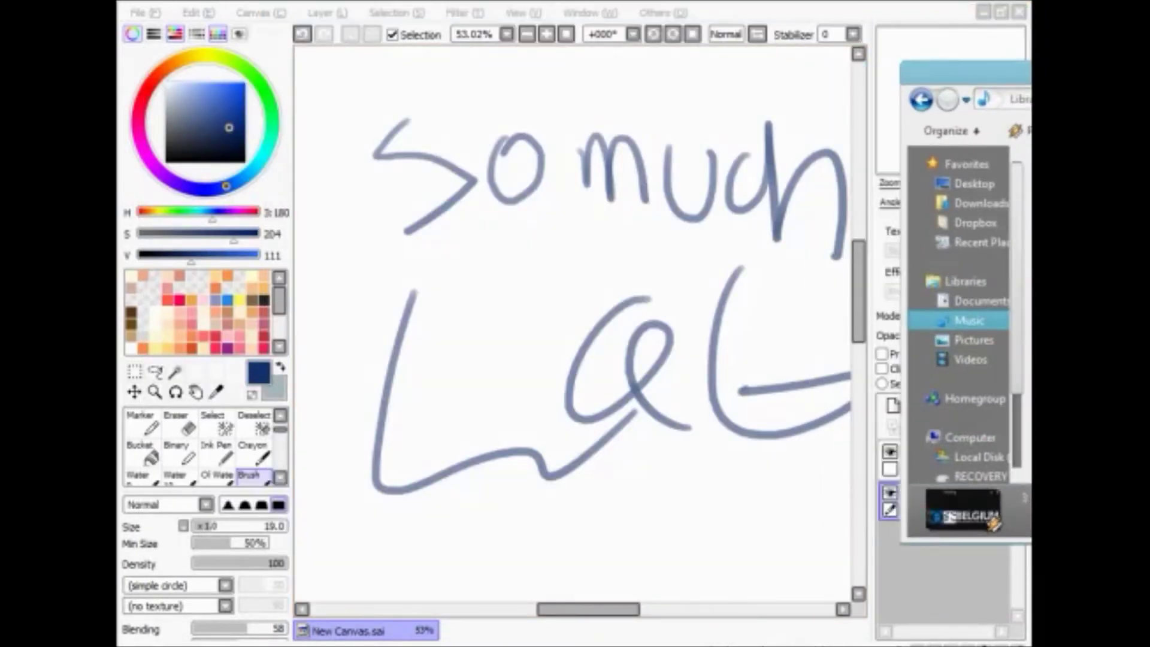
left_click(419, 638)
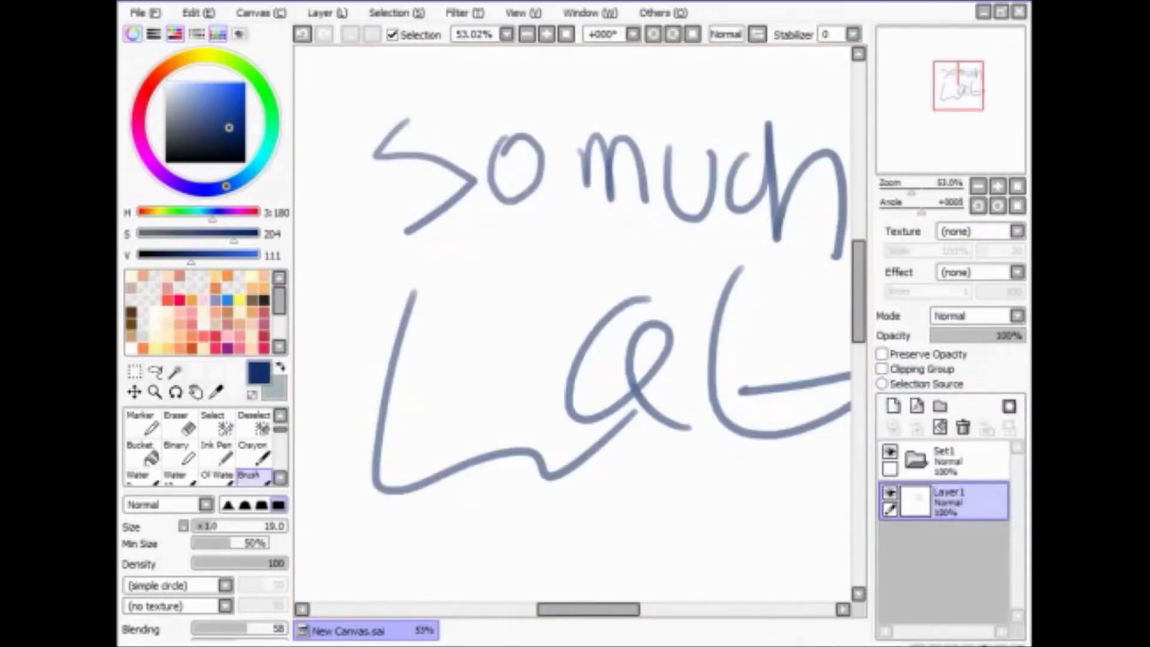
Clear the handwriting from Layer1 and sketch an oval head on a line neck with a small box inside.
left_click(566, 425)
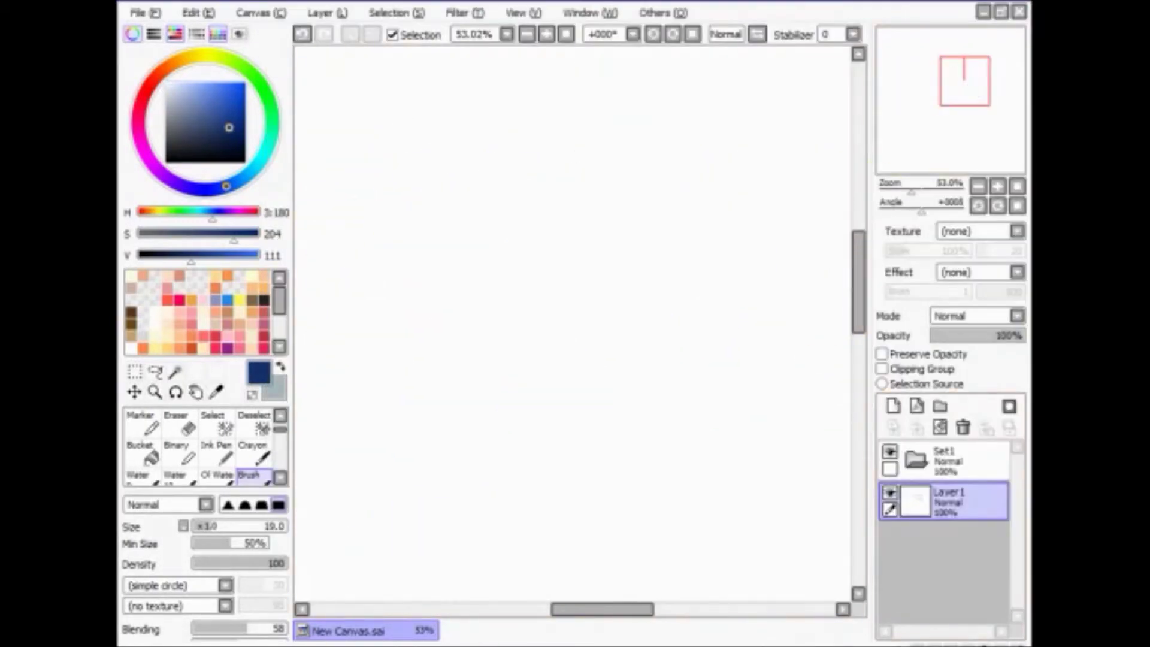
mouse_move(476, 306)
left_mouse_down()
mouse_move(512, 508)
mouse_move(585, 443)
left_mouse_up()
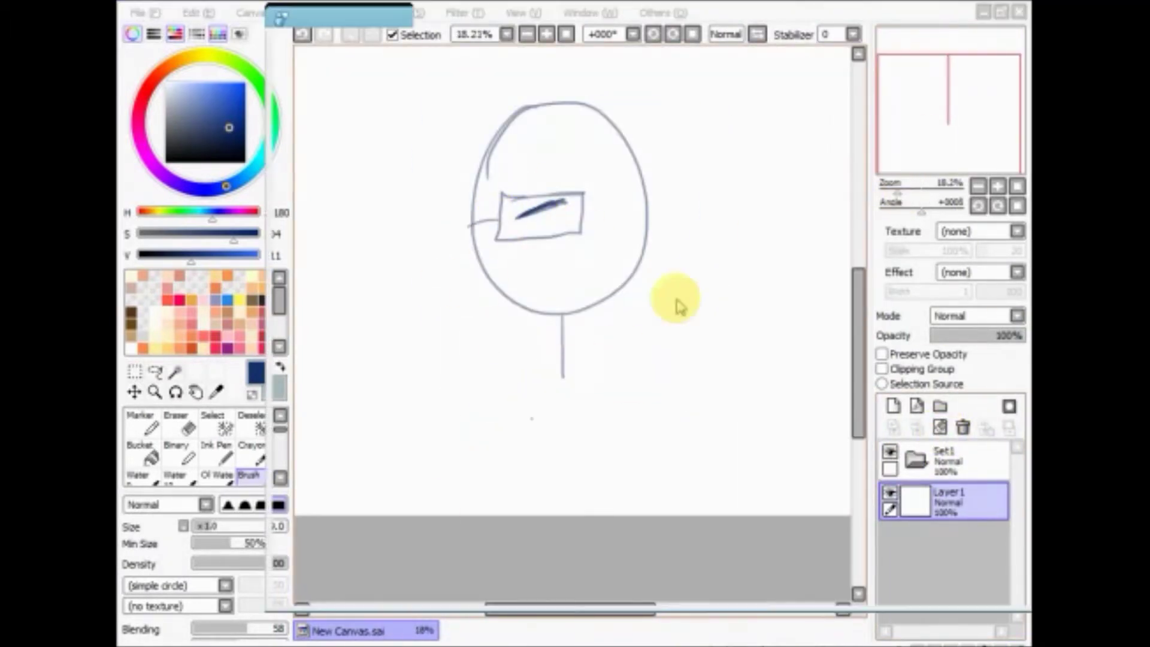
Move the chat window away from the canvas and clear the oval head sketch from Layer1.
left_click_drag(994, 152, 1149, 99)
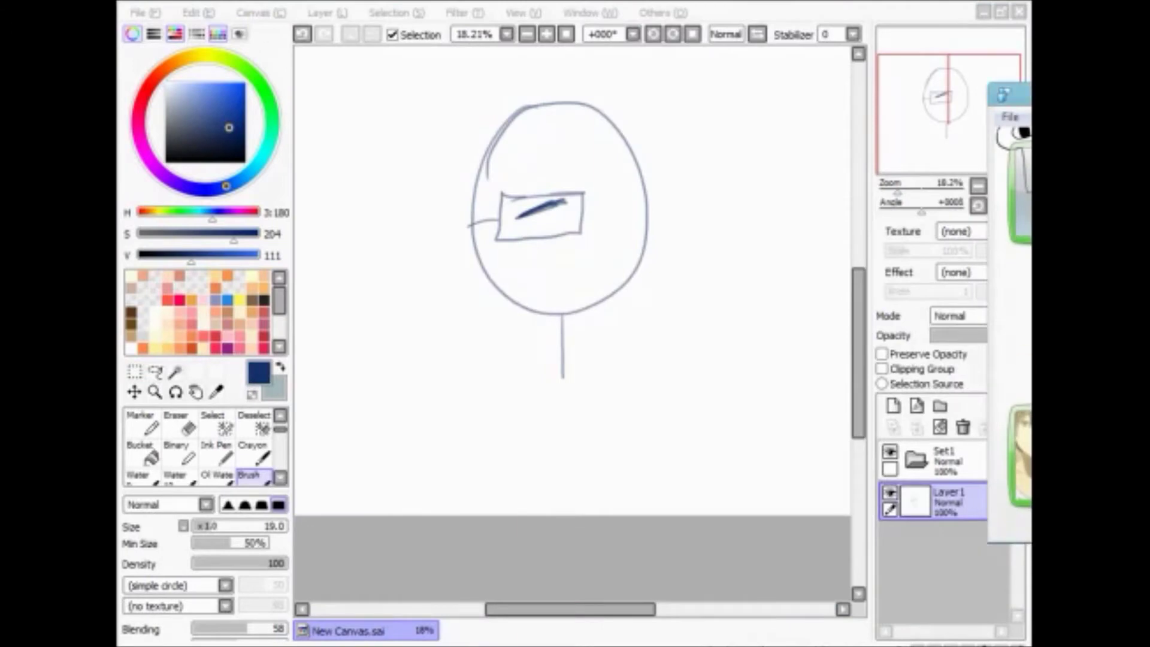
left_click(937, 411)
left_click_drag(619, 155, 692, 154)
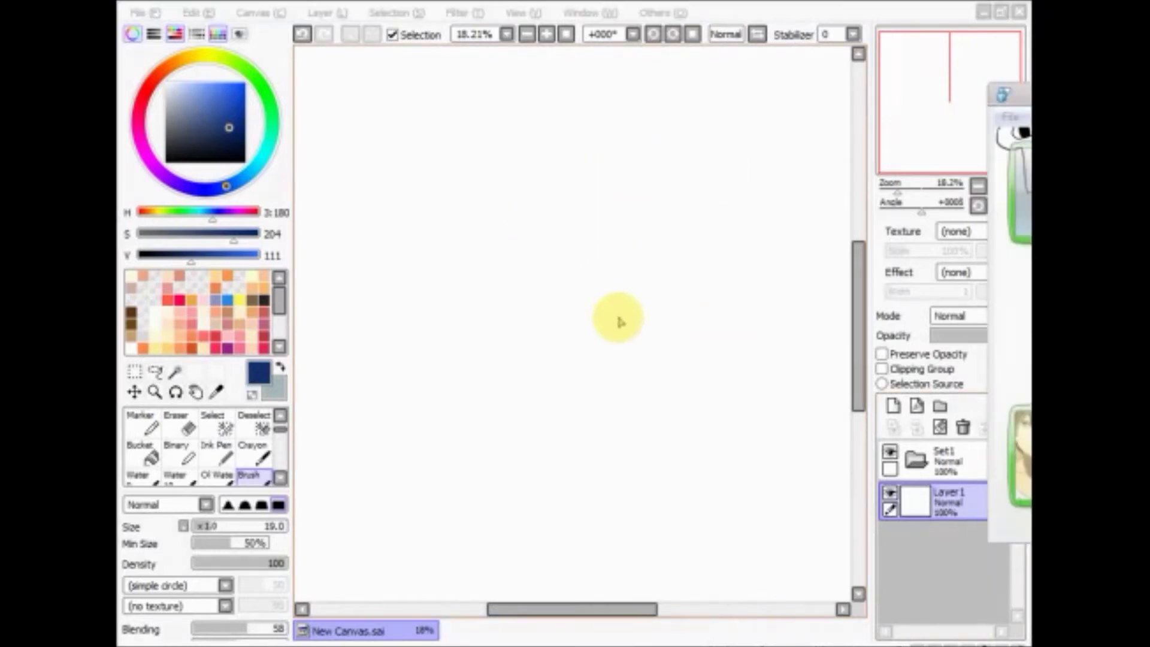
Sketch a car in side view with its body outline, two wheels and window lines.
left_click_drag(706, 200, 556, 227)
mouse_move(476, 279)
left_mouse_down()
mouse_move(439, 354)
mouse_move(592, 340)
left_mouse_up()
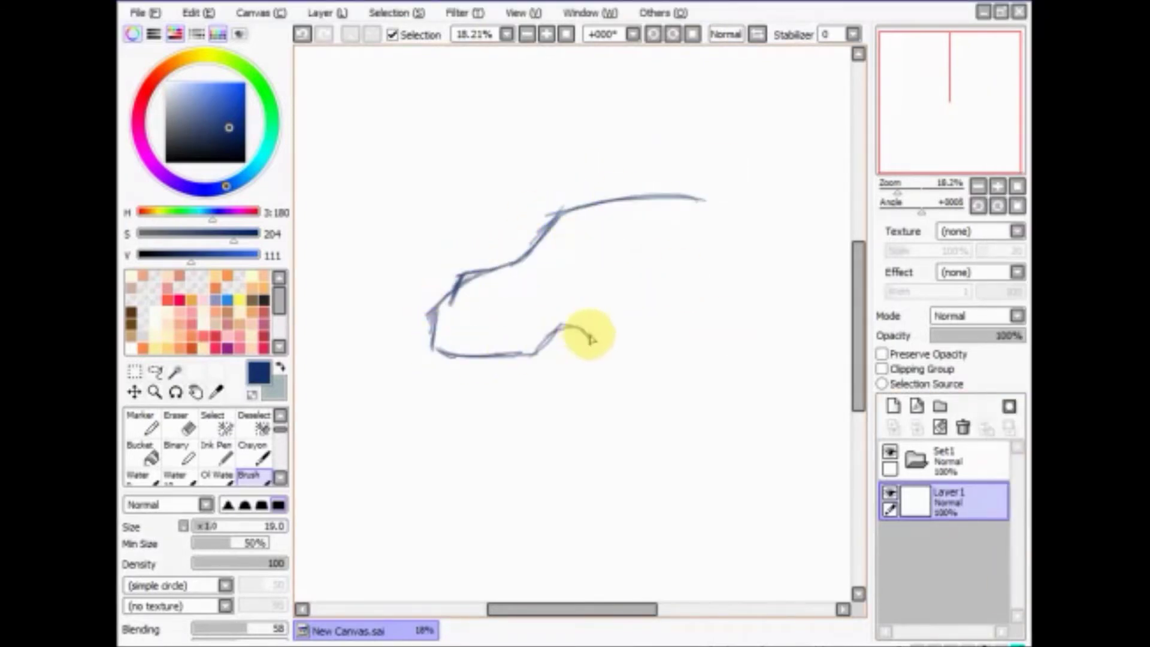
left_click_drag(778, 305, 758, 297)
left_click_drag(578, 333, 563, 336)
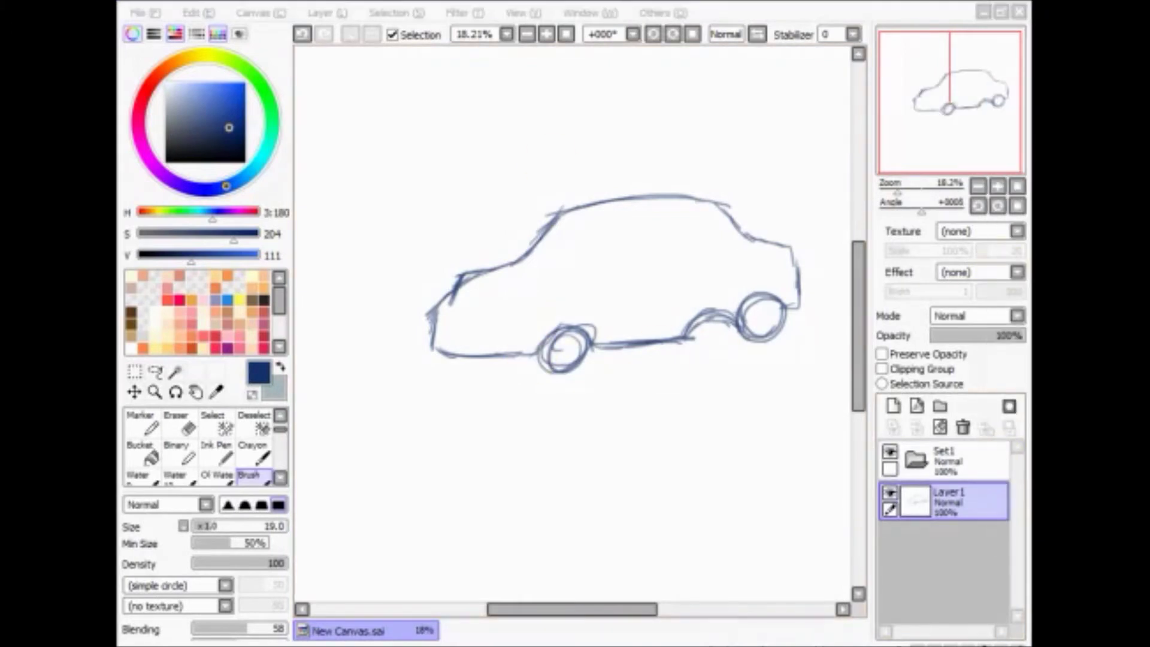
left_click_drag(695, 208, 619, 219)
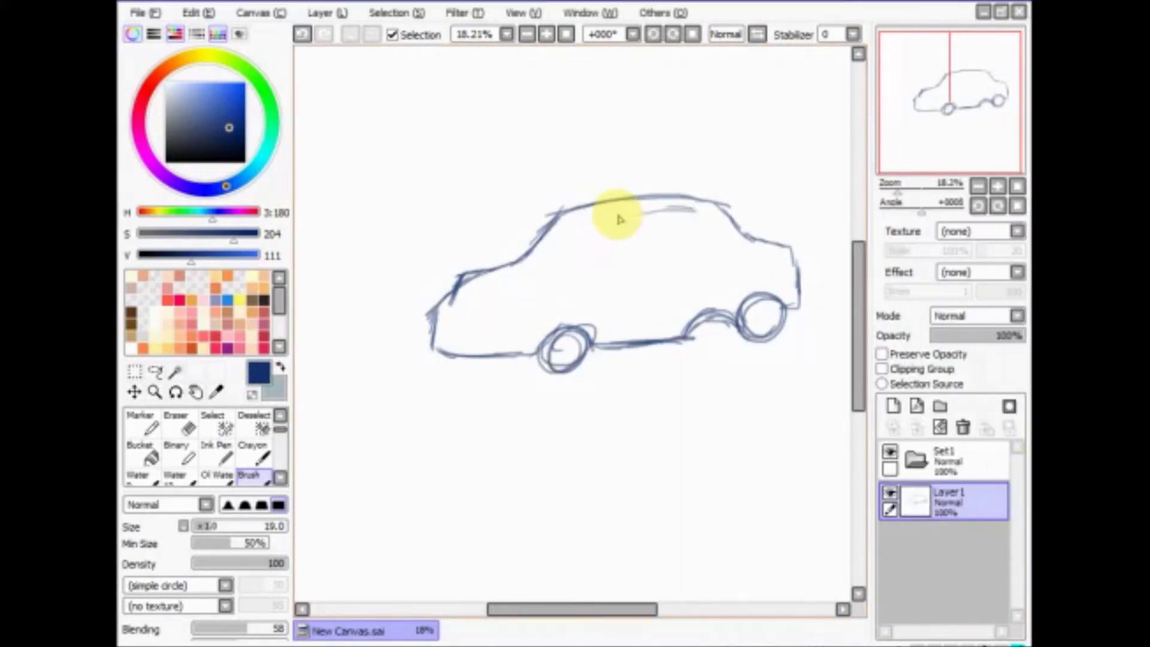
mouse_move(745, 275)
left_mouse_down()
mouse_move(635, 242)
mouse_move(660, 180)
left_mouse_up()
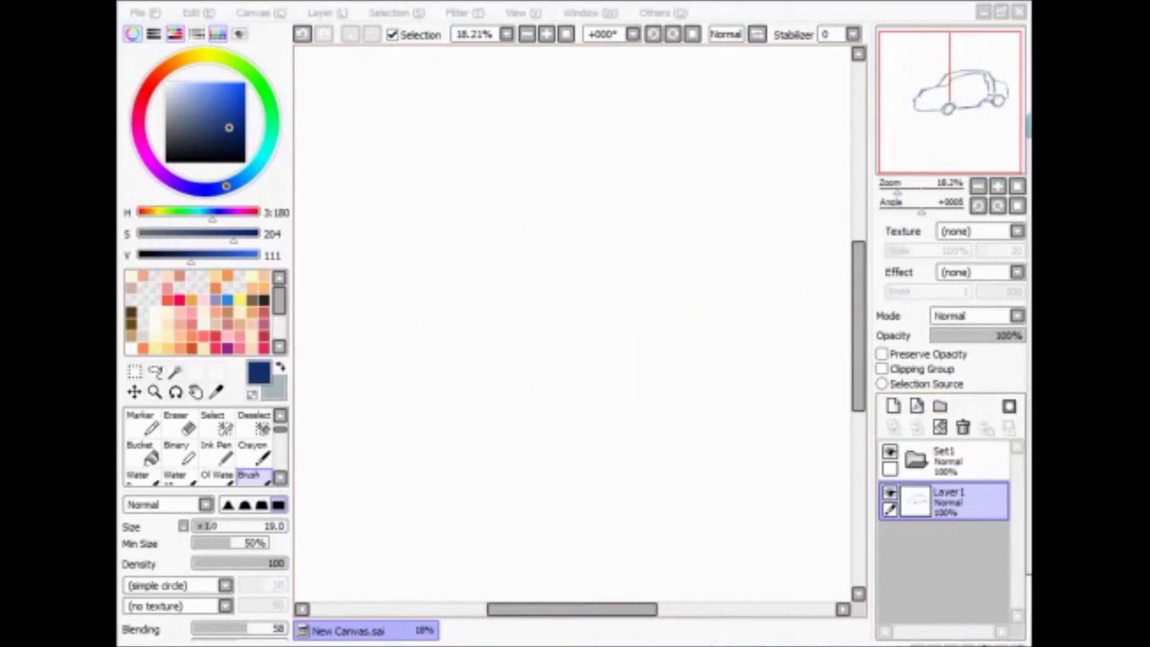
Sketch a face on the blank layer with a rounded jaw, one eye with a brow, a nose and a mouth line.
mouse_move(429, 208)
left_mouse_down()
mouse_move(441, 321)
mouse_move(558, 359)
left_mouse_up()
left_click_drag(605, 348, 671, 337)
scroll(590, 214, "up", 2)
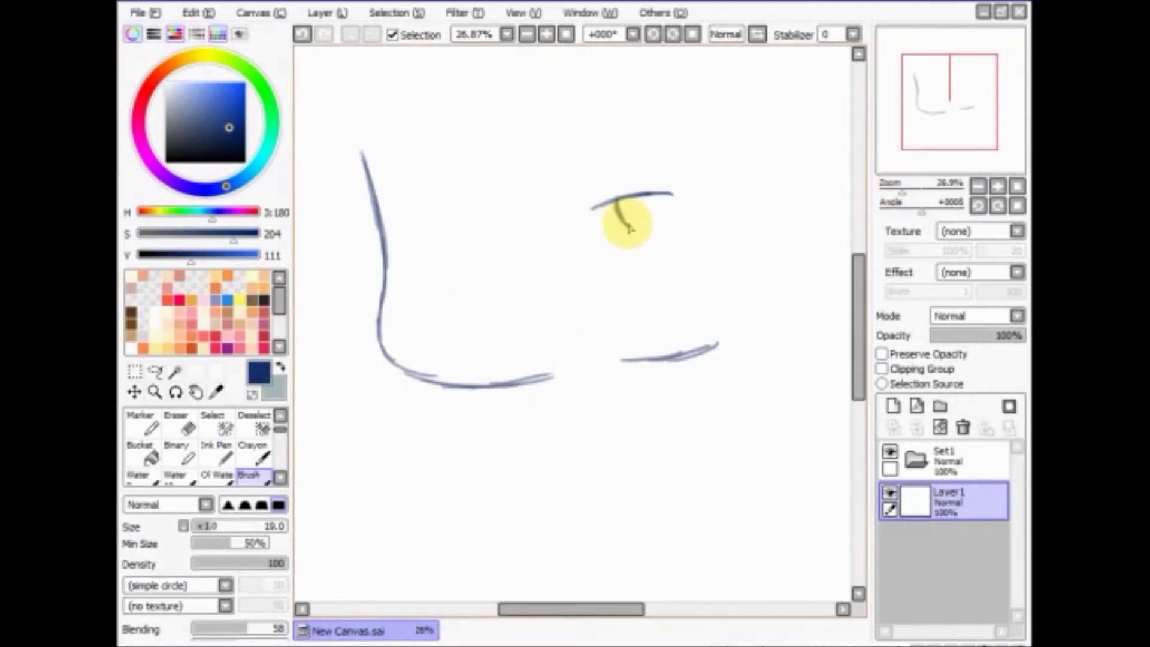
left_click_drag(617, 198, 629, 313)
left_click_drag(557, 318, 533, 331)
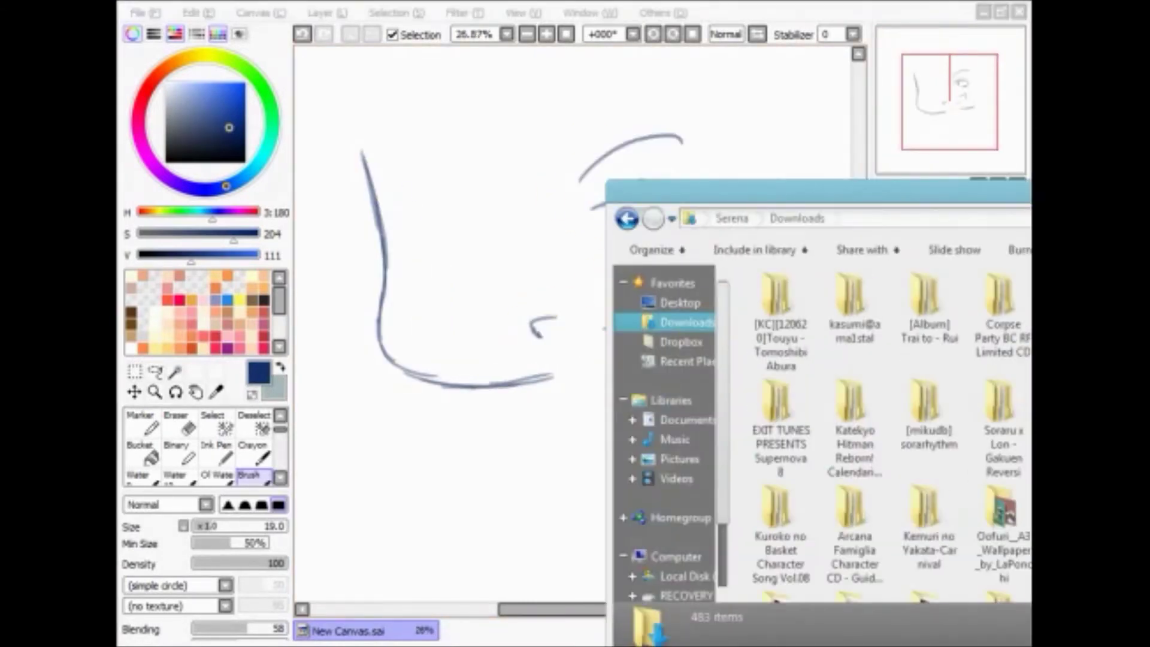
key("Return")
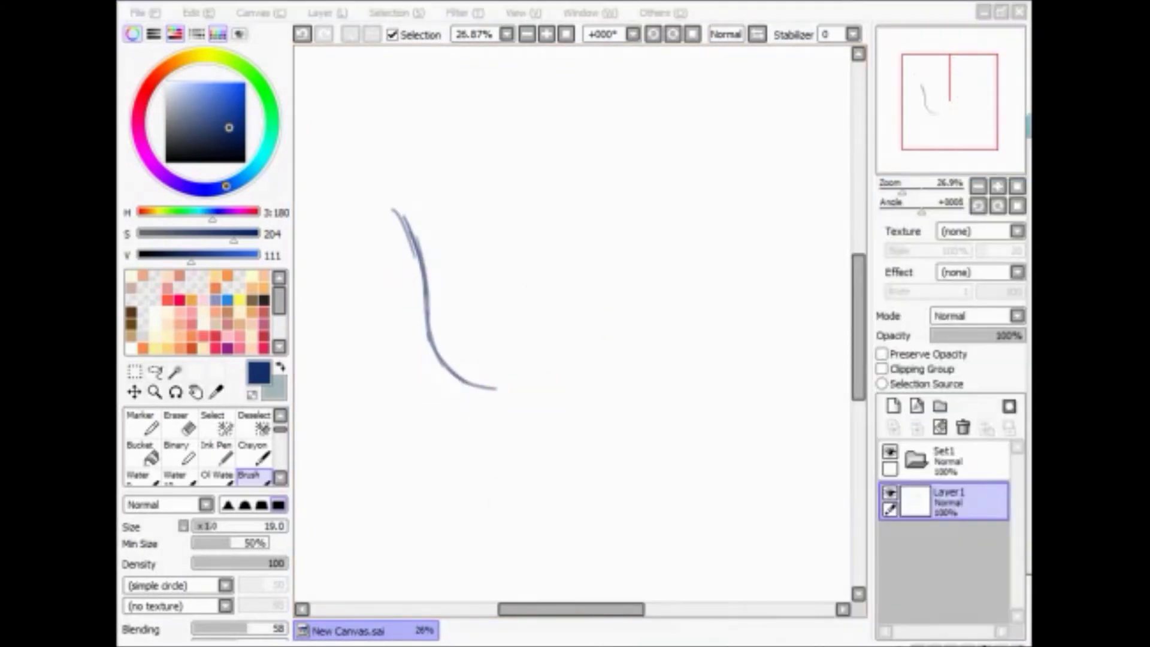
Sketch a new tilted face with a curved jaw, one open eye and a slanted mouth, and redraw its eyebrow.
left_click(462, 380)
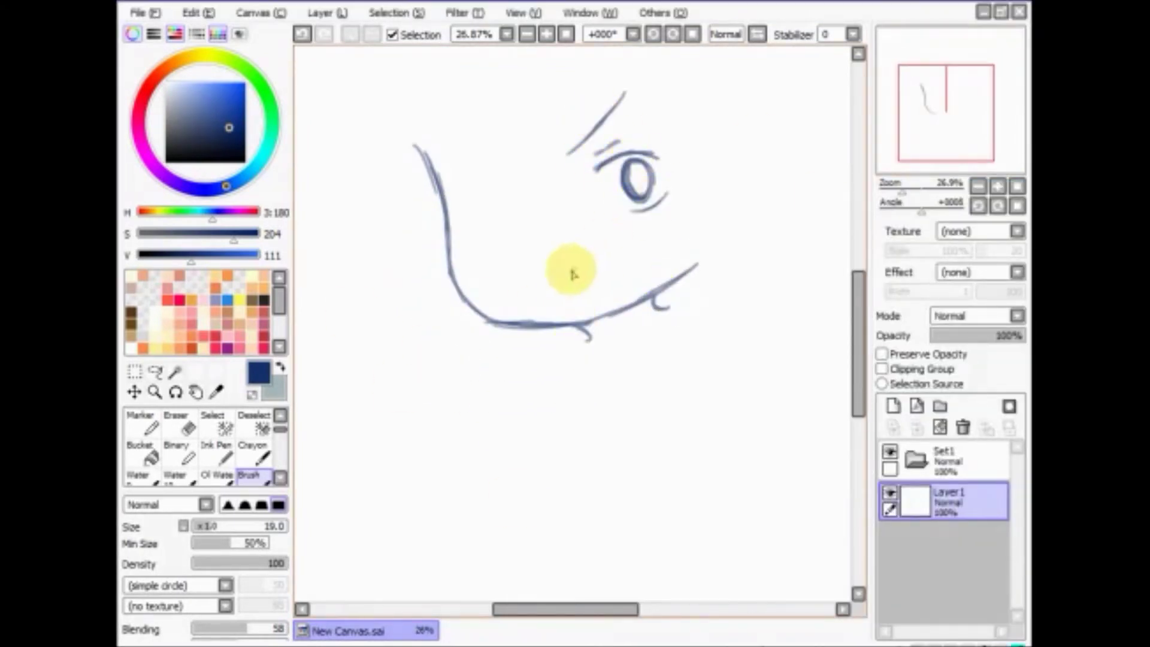
left_click_drag(574, 274, 670, 235)
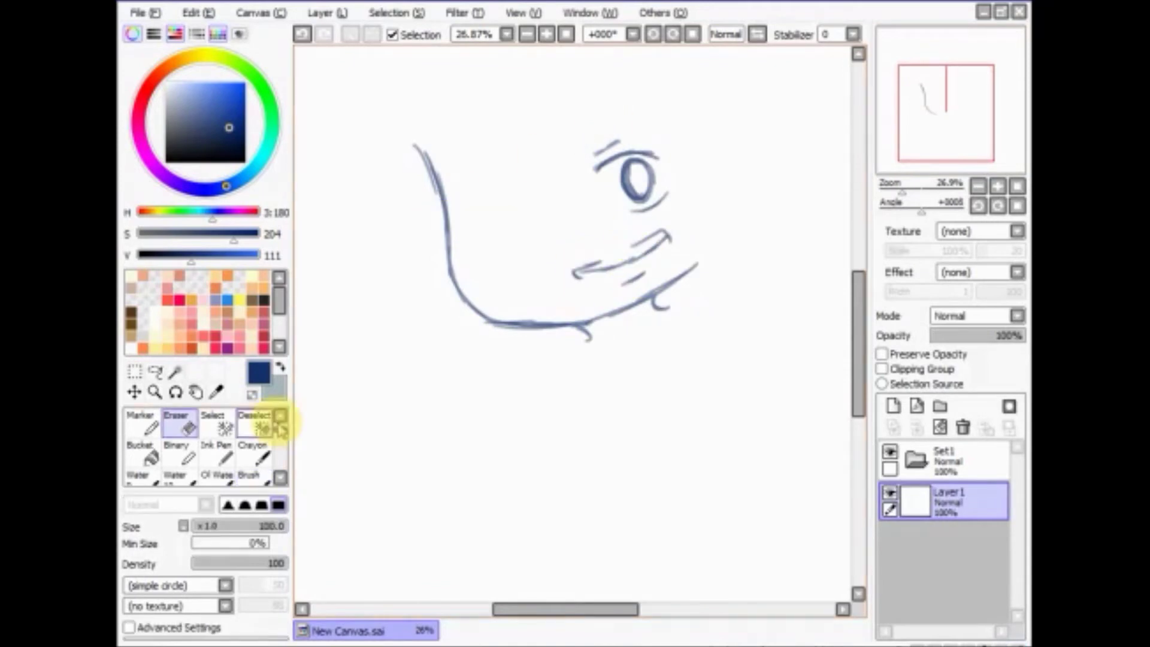
left_click_drag(558, 162, 640, 91)
Add the second eye with its brow, a small nose and the neck lines to the face sketch.
left_click_drag(447, 161, 485, 183)
left_click_drag(455, 219, 485, 210)
left_click_drag(665, 313, 628, 358)
left_click_drag(490, 209, 471, 251)
left_click_drag(912, 159, 909, 159)
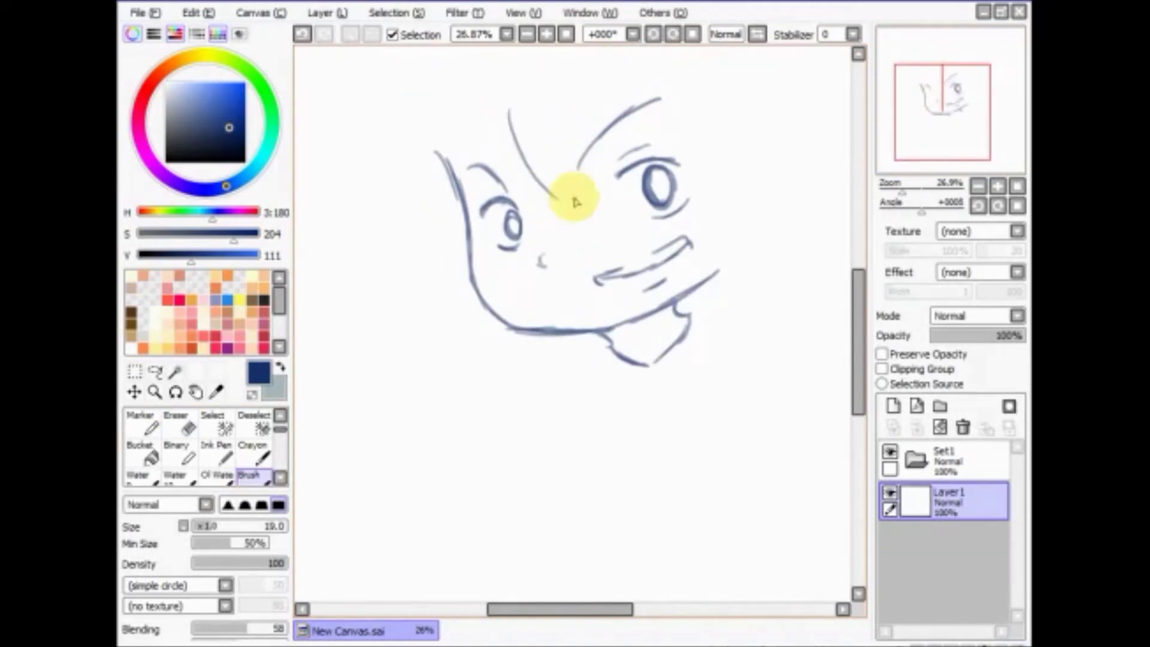
Undo the hair stroke between the eyes, try jagged bangs across the forehead, and undo those strokes.
key("ctrl+z")
key("ctrl+z")
key("ctrl+z")
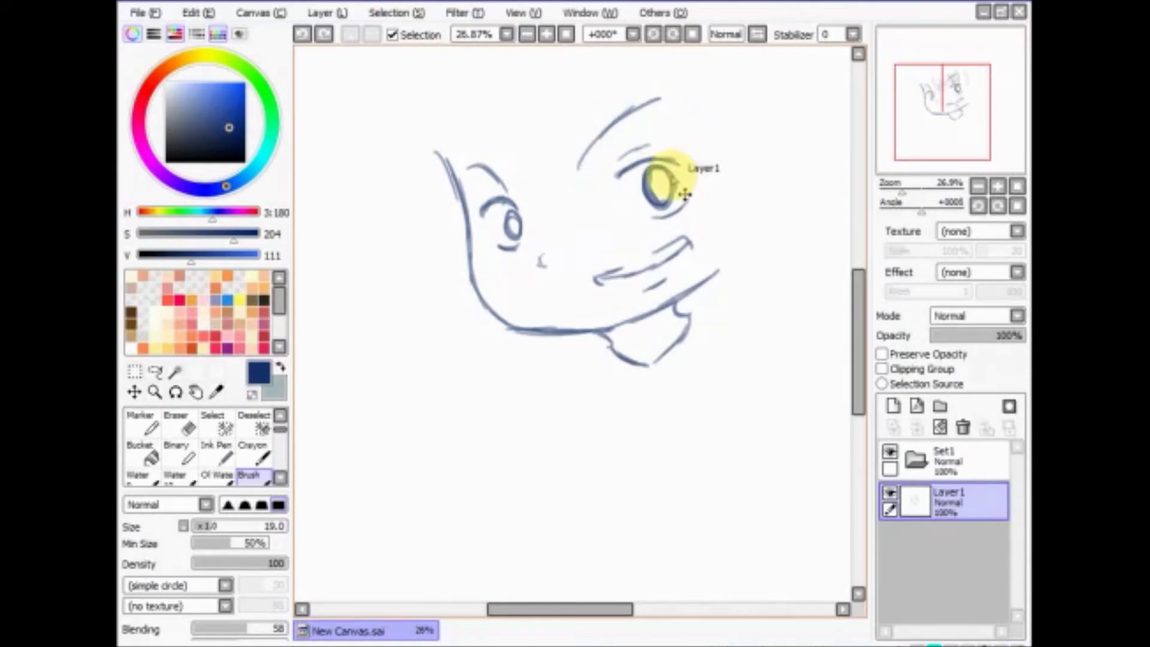
left_click_drag(563, 100, 596, 201)
left_click_drag(596, 141, 659, 99)
left_click_drag(683, 183, 727, 233)
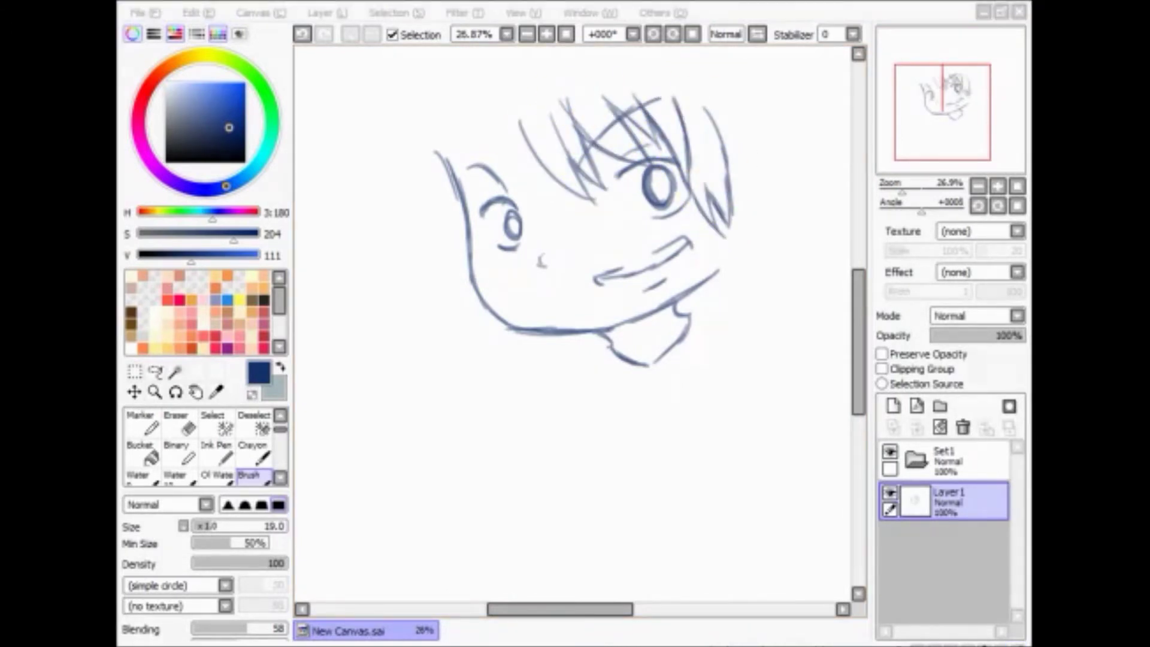
key("ctrl+z")
key("ctrl+z")
key("ctrl+z")
key("ctrl+z")
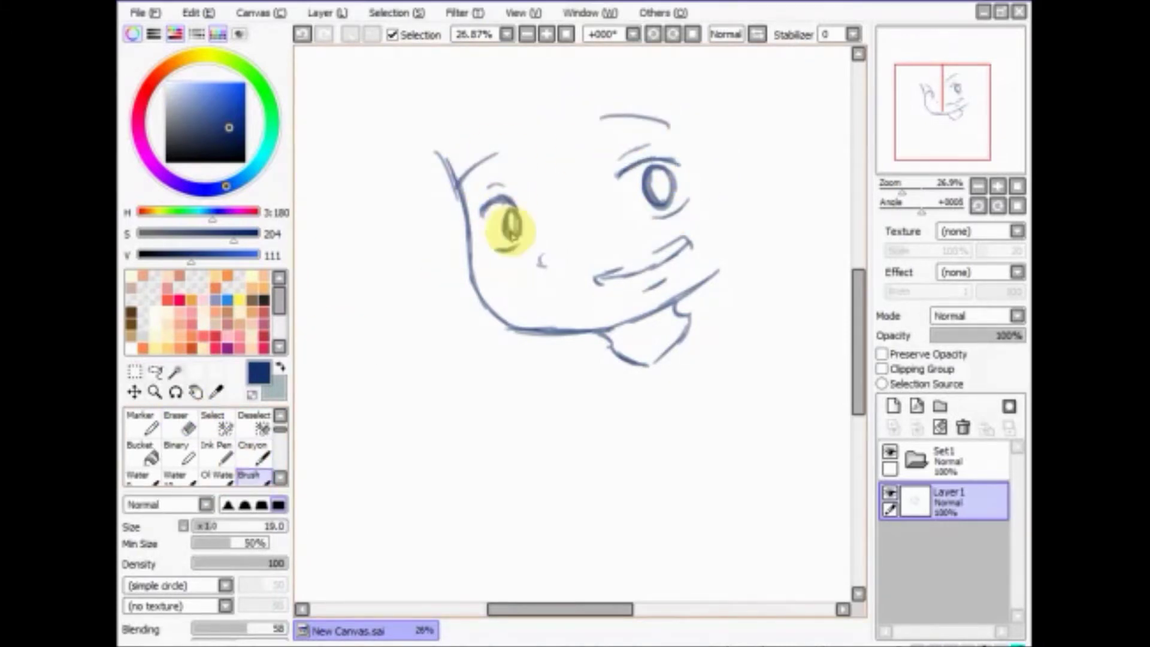
Draw zigzag bangs across the forehead and longer hair strokes down the side of the face.
left_click_drag(499, 122, 495, 177)
left_click_drag(659, 93, 698, 192)
left_click_drag(698, 84, 752, 183)
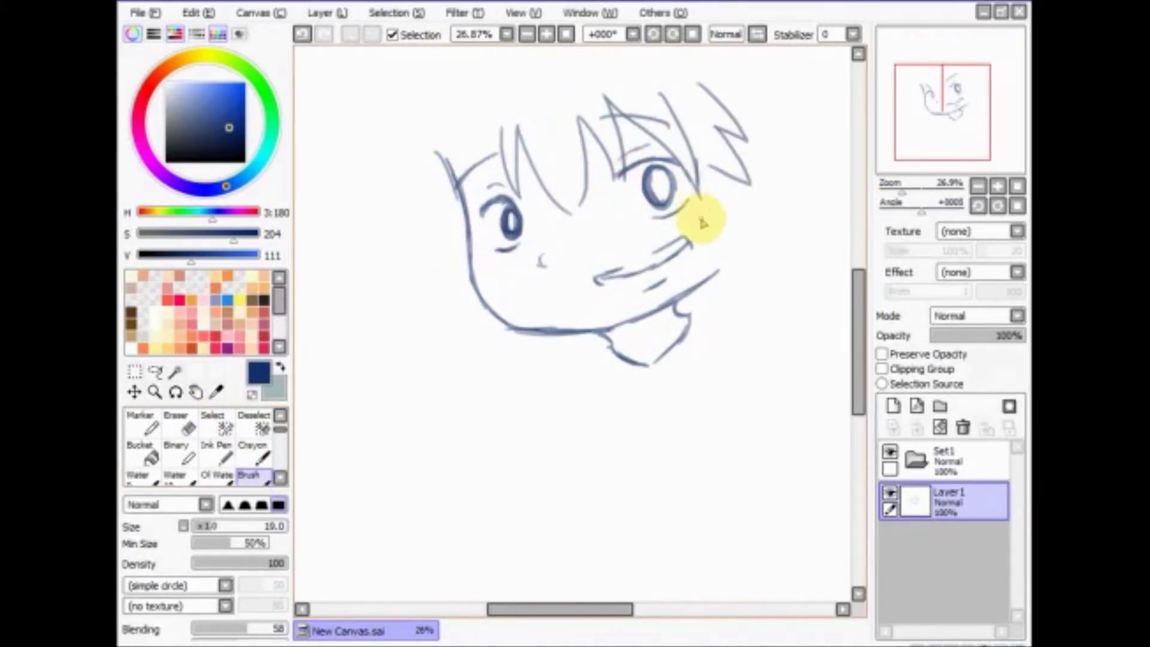
left_click_drag(479, 123, 457, 277)
left_click_drag(395, 78, 423, 264)
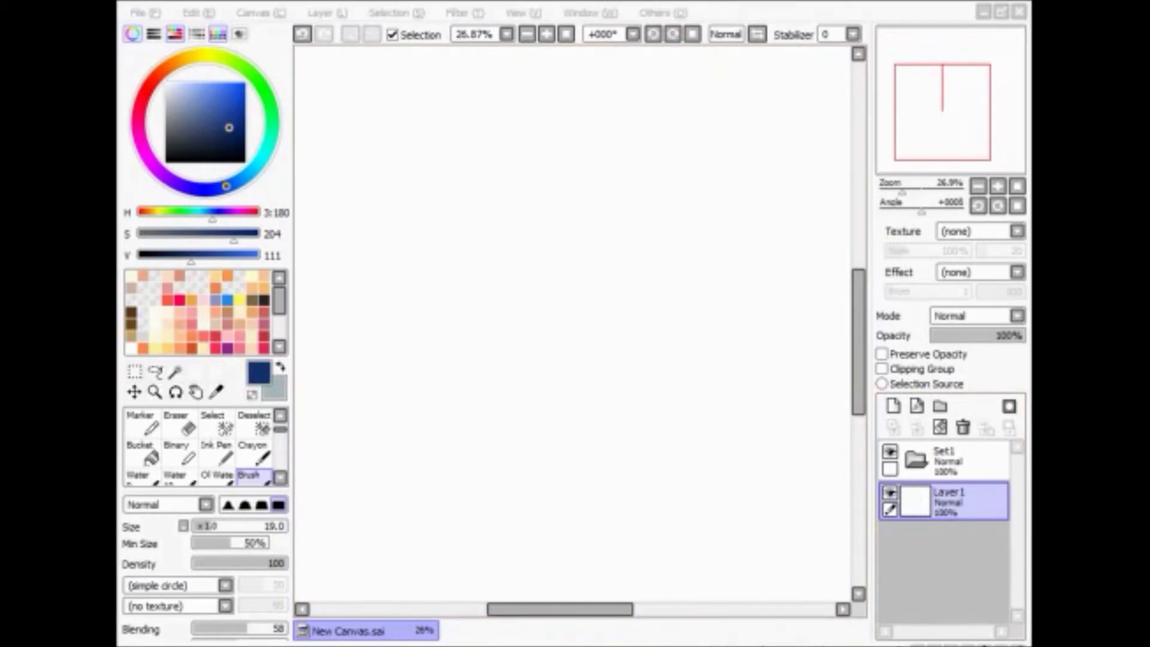
Handwrite "Stupid LaG" on the cleared canvas with the whole page in view.
scroll(957, 95, "down", 5)
scroll(839, 185, "up", 4)
left_click_drag(399, 174, 411, 196)
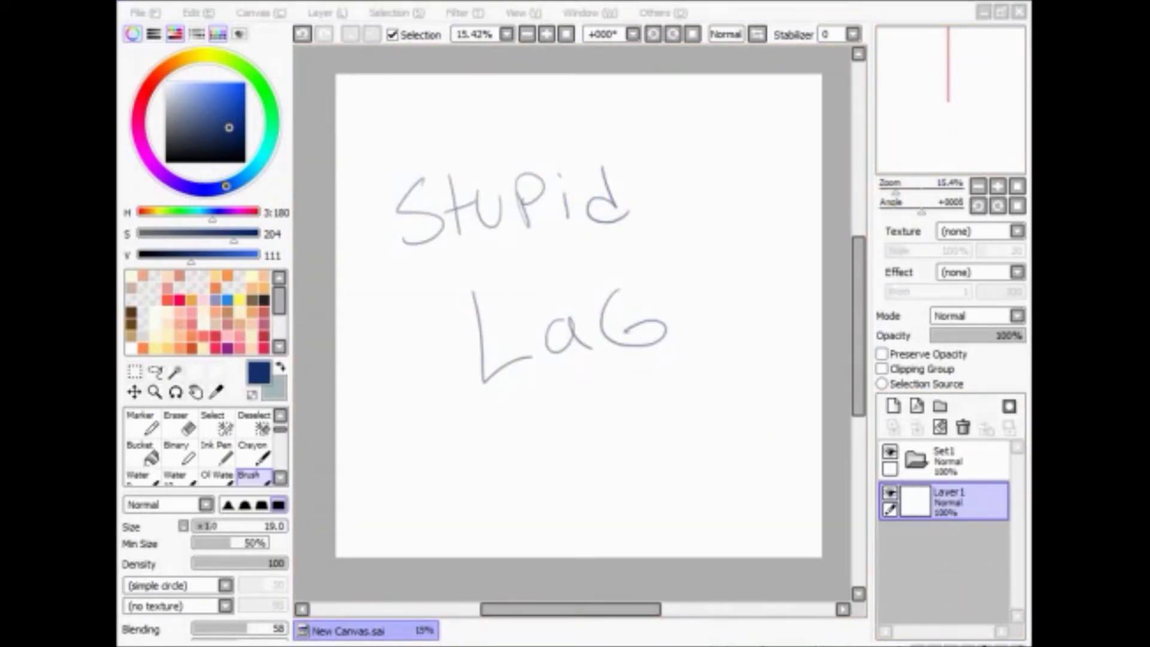
key("ctrl+o")
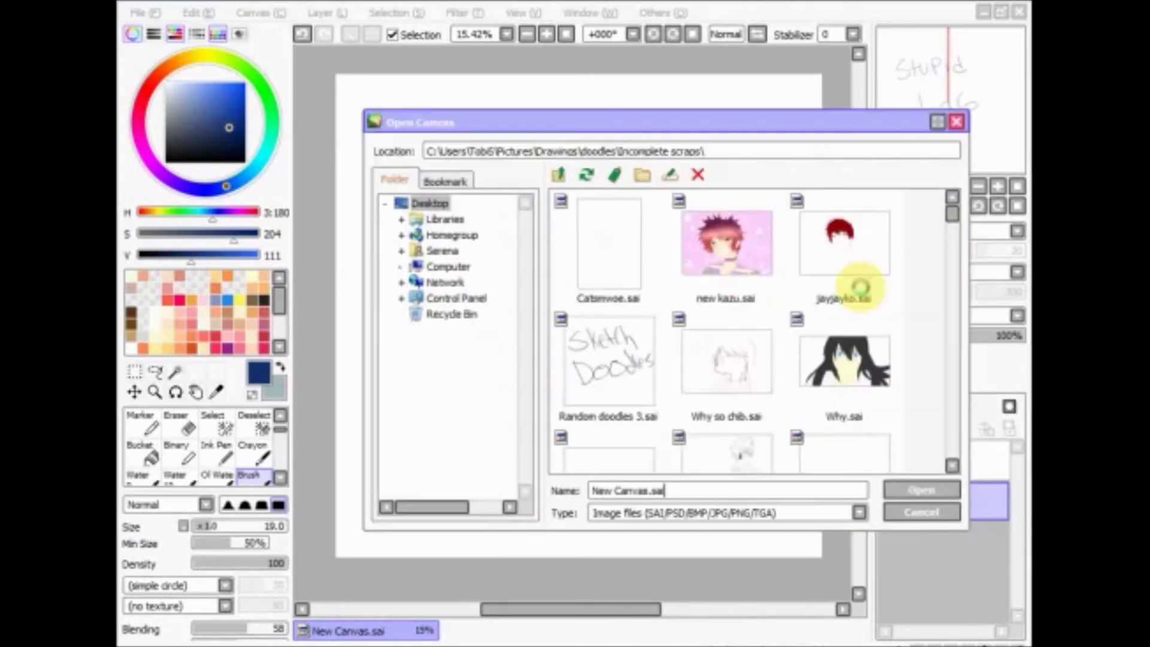
scroll(868, 287, "down", 4)
scroll(899, 390, "up", 4)
left_click(942, 514)
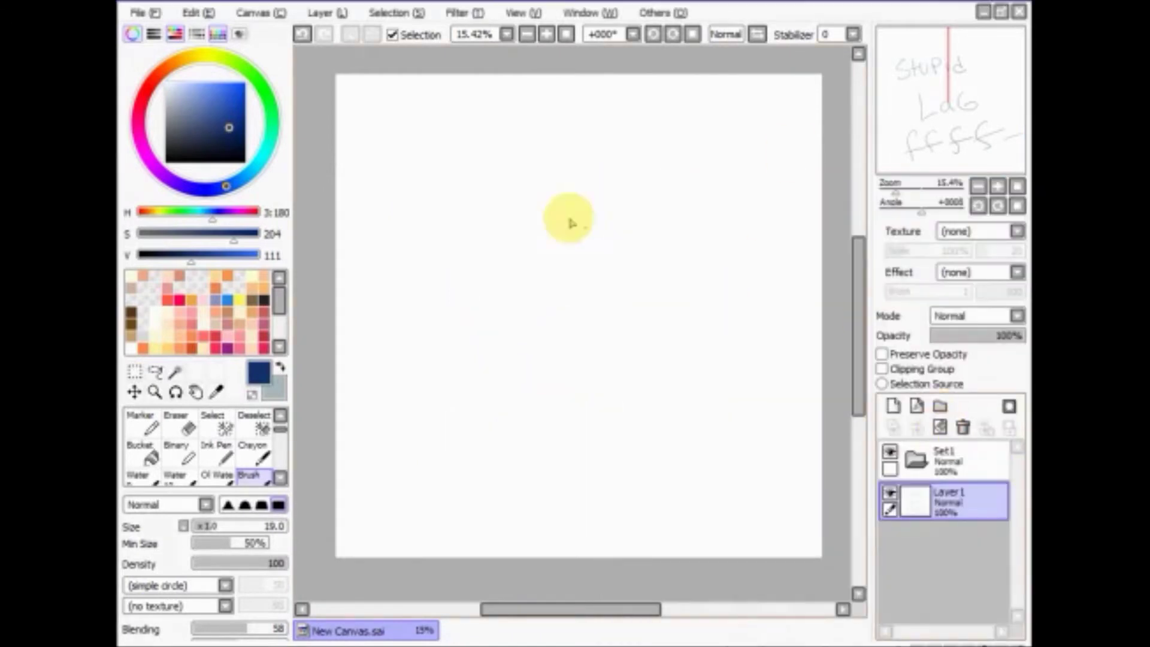
Open the saved "Kano shuuya kage" drawing from the Incomplete scraps folder.
key("ctrl+o")
scroll(952, 255, "down", 2)
double_click(844, 231)
scroll(953, 491, "up", 1)
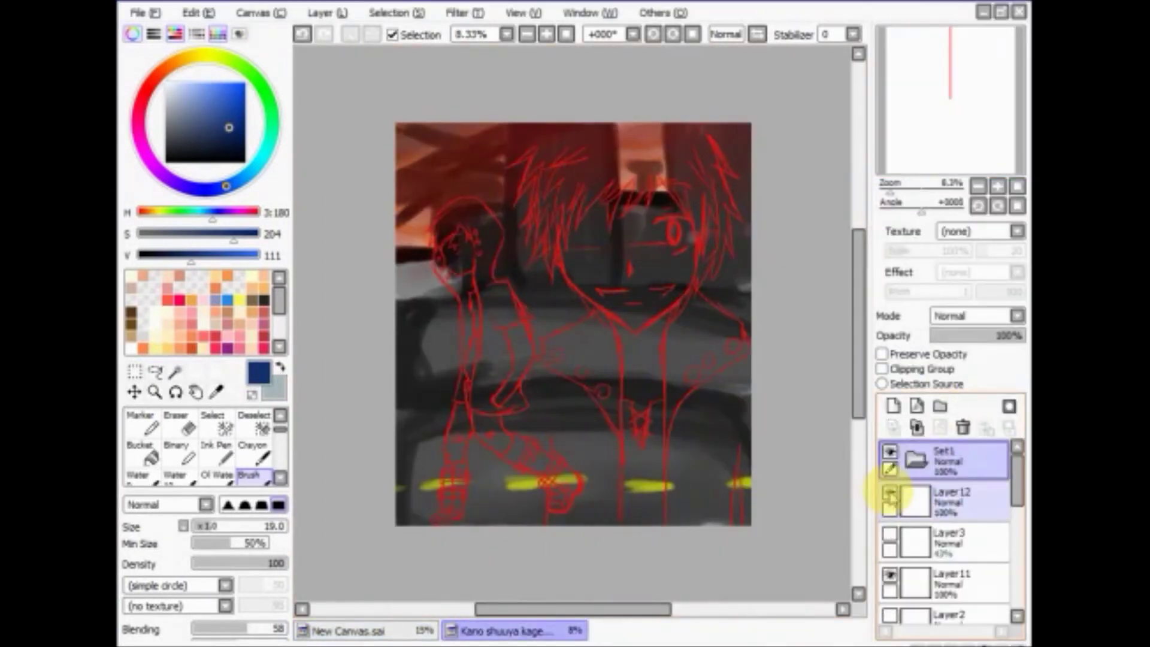
Move Layer12 and Layer3 into the Set1 folder and set the stabilizer to 15.
left_click_drag(952, 493, 953, 495)
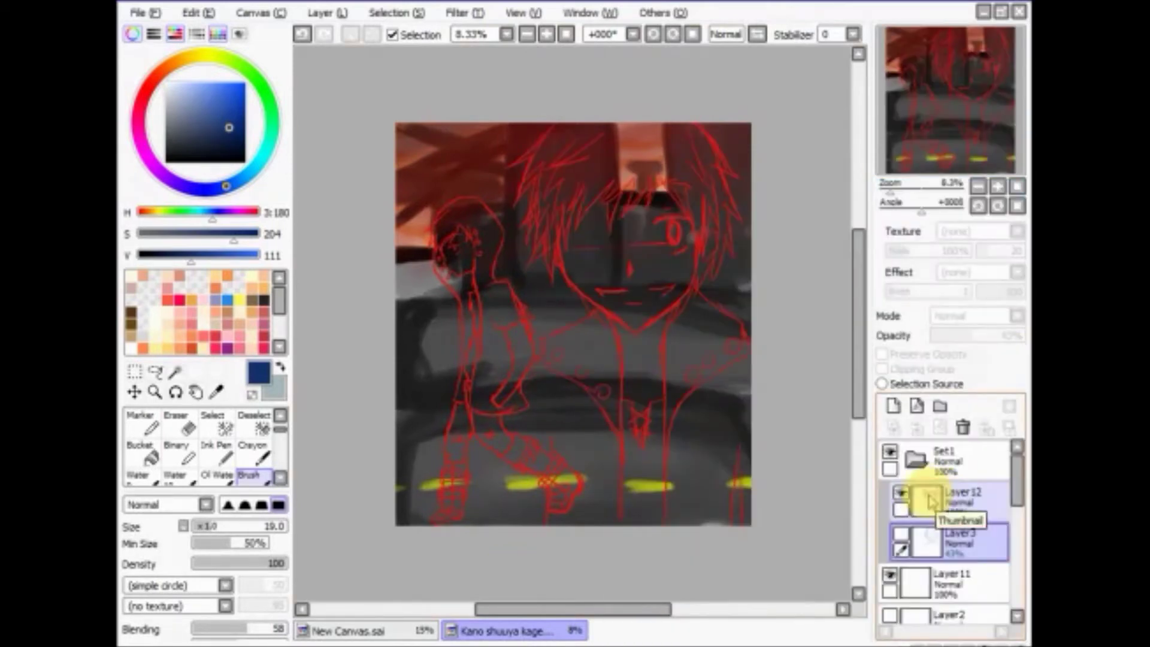
left_click(853, 35)
left_click(829, 247)
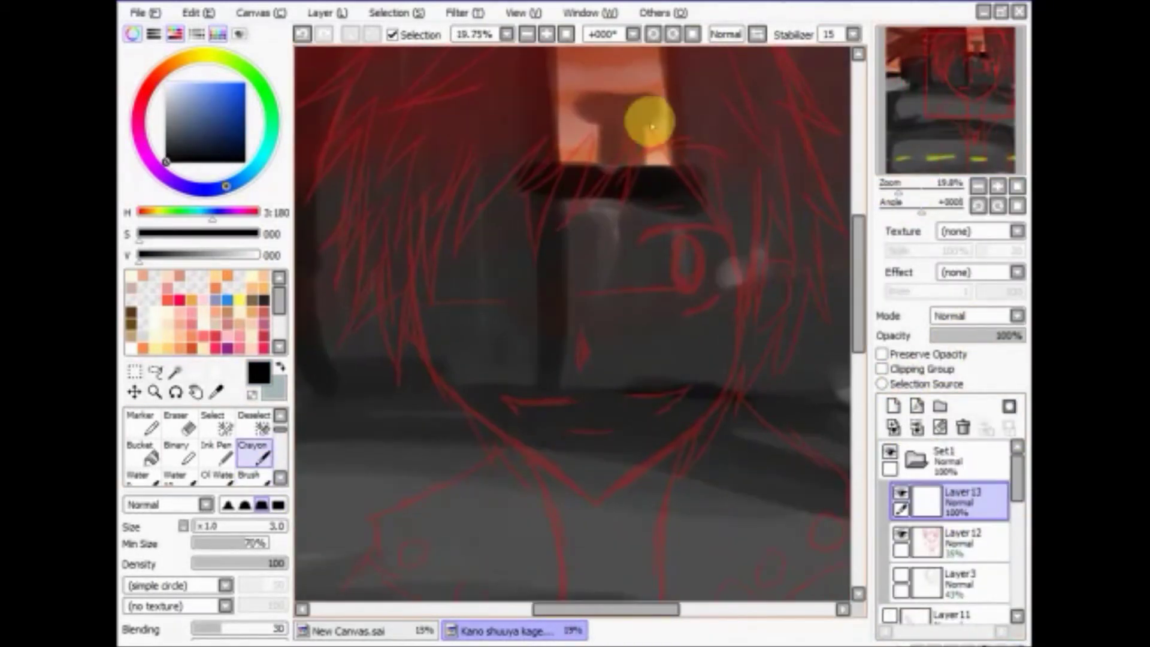
scroll(1016, 572, "down", 3)
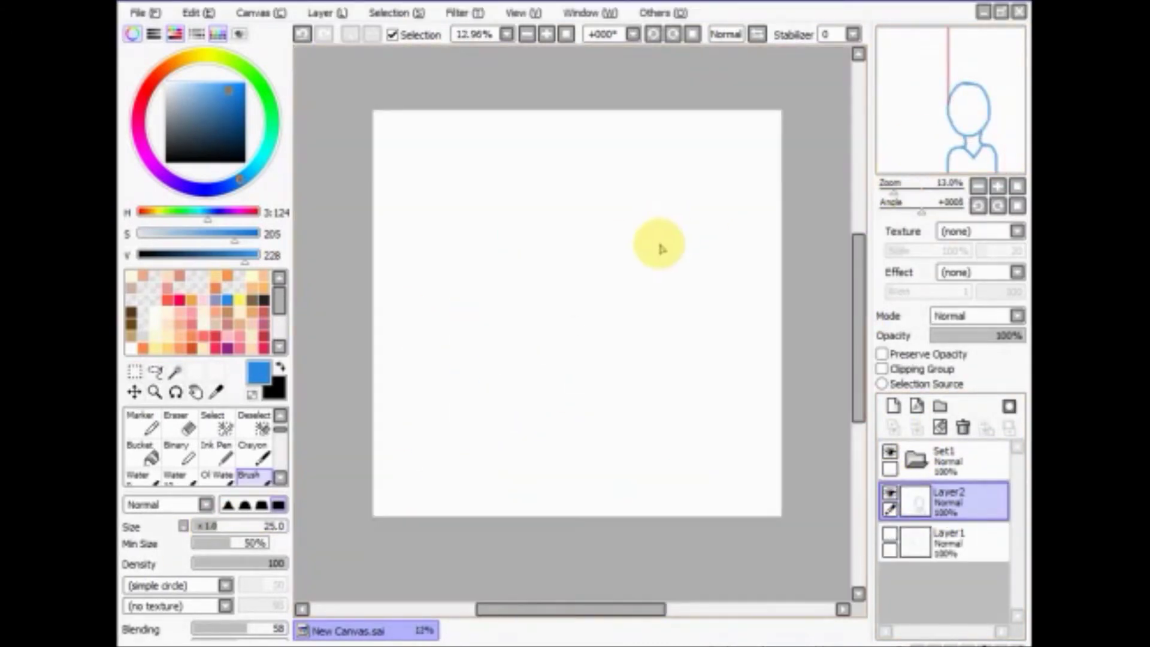
Sketch a practice figure in blue on the blank canvas with an oval head, a neck and sloping shoulders.
mouse_move(662, 249)
left_mouse_down()
mouse_move(617, 224)
mouse_move(690, 363)
left_mouse_up()
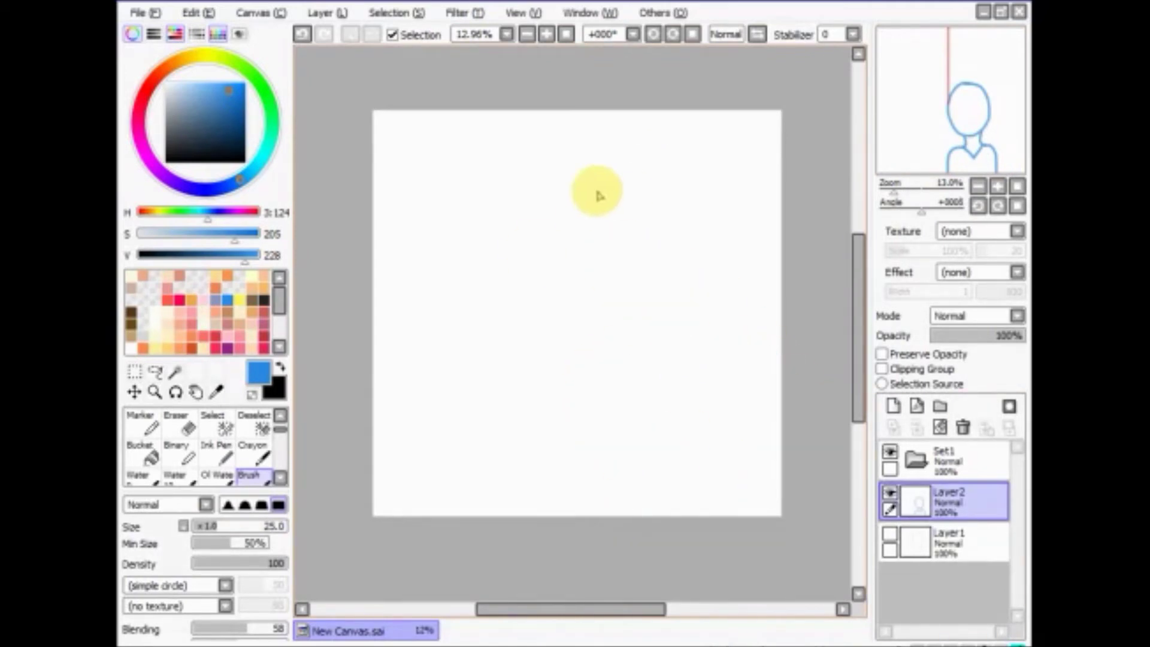
left_click_drag(597, 194, 586, 339)
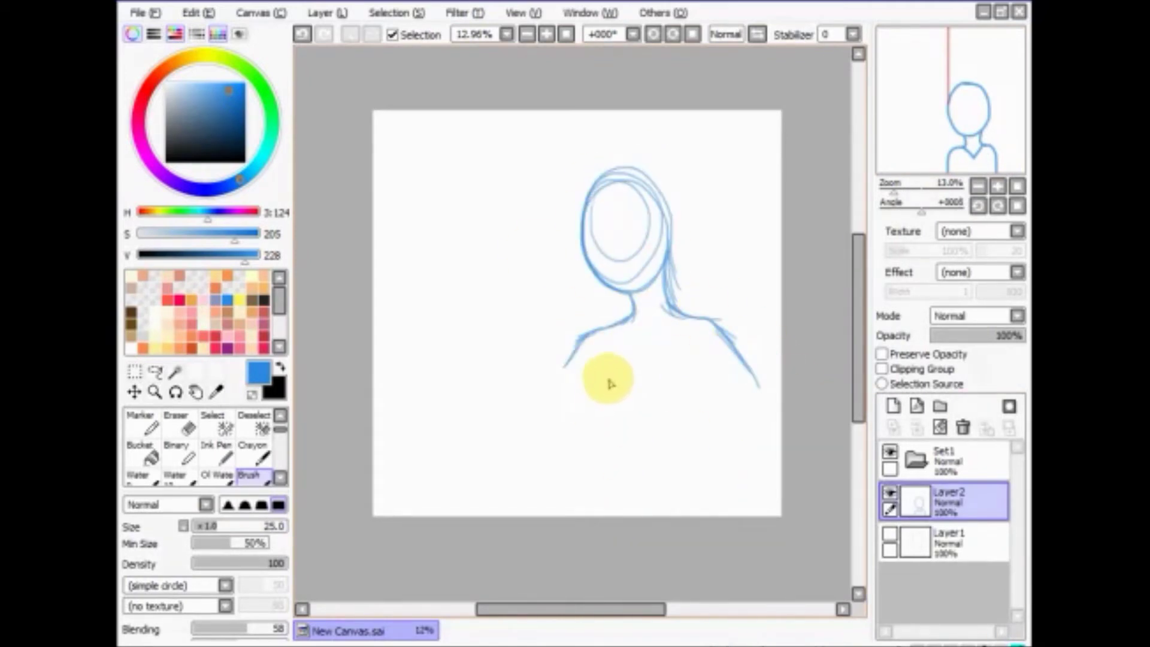
left_click_drag(704, 360, 714, 398)
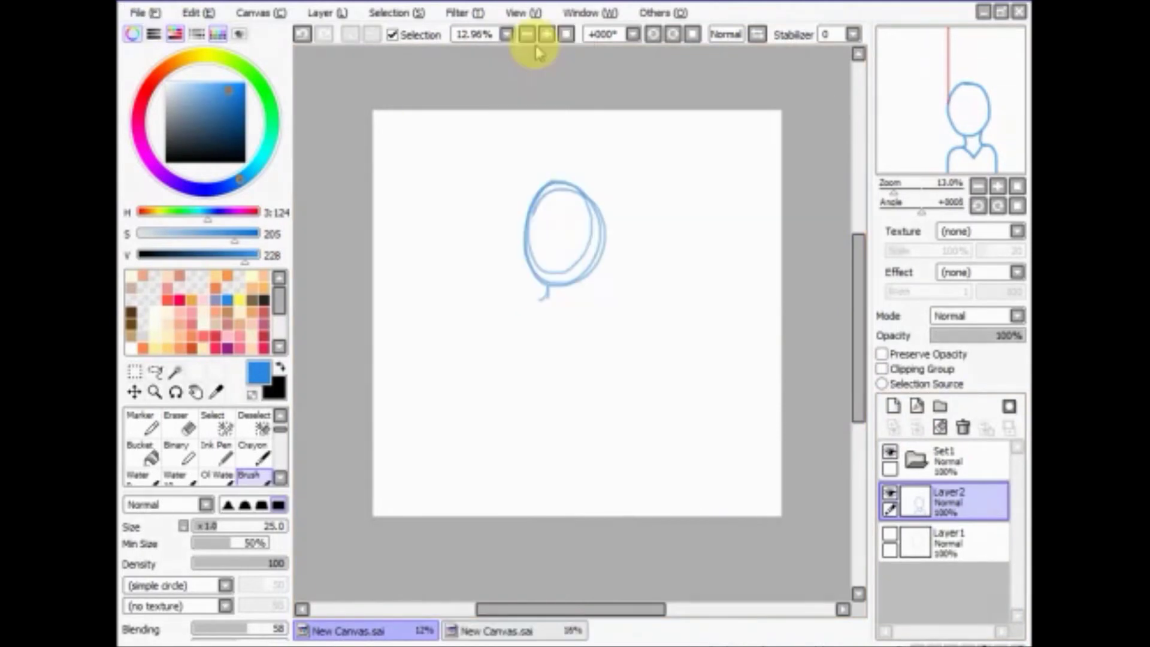
Look through the songs in the Music library.
left_click(760, 108)
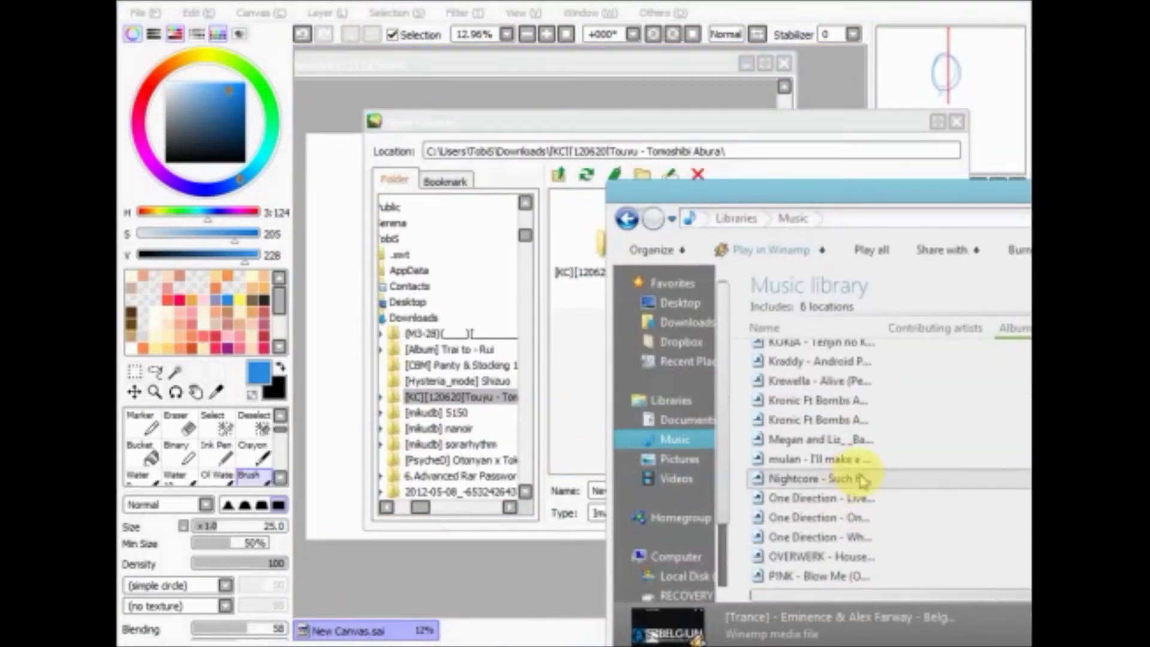
scroll(851, 485, "down", 8)
scroll(785, 419, "up", 10)
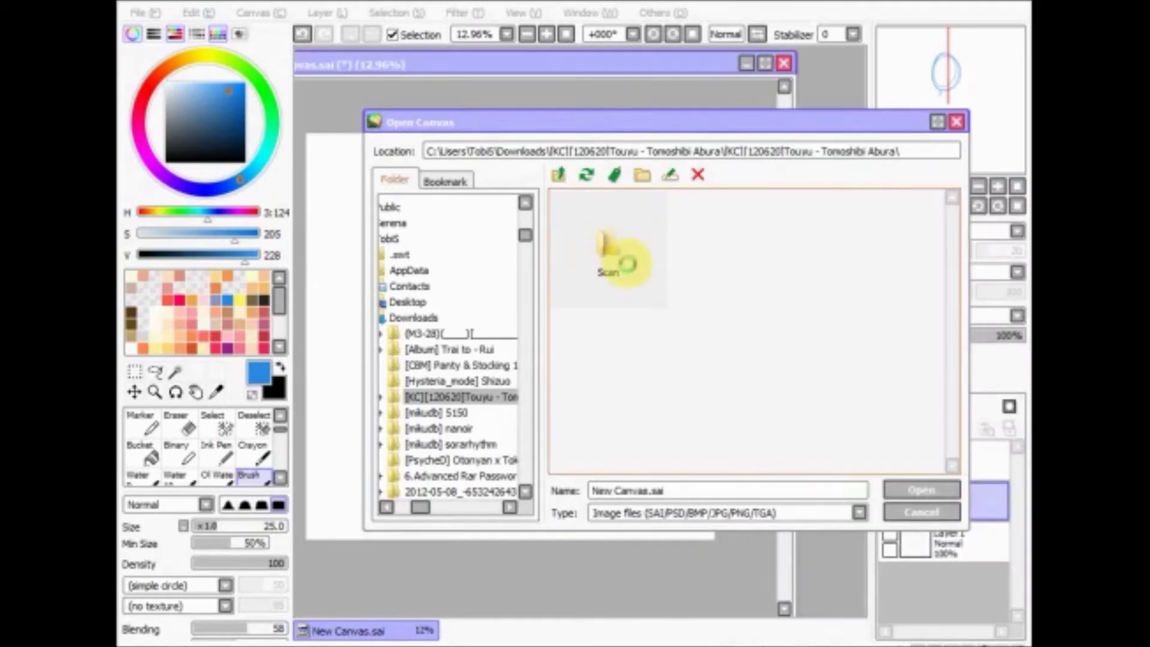
Open img197.jpg and the other scanned reference images from the Scan folder alongside the canvas.
double_click(624, 249)
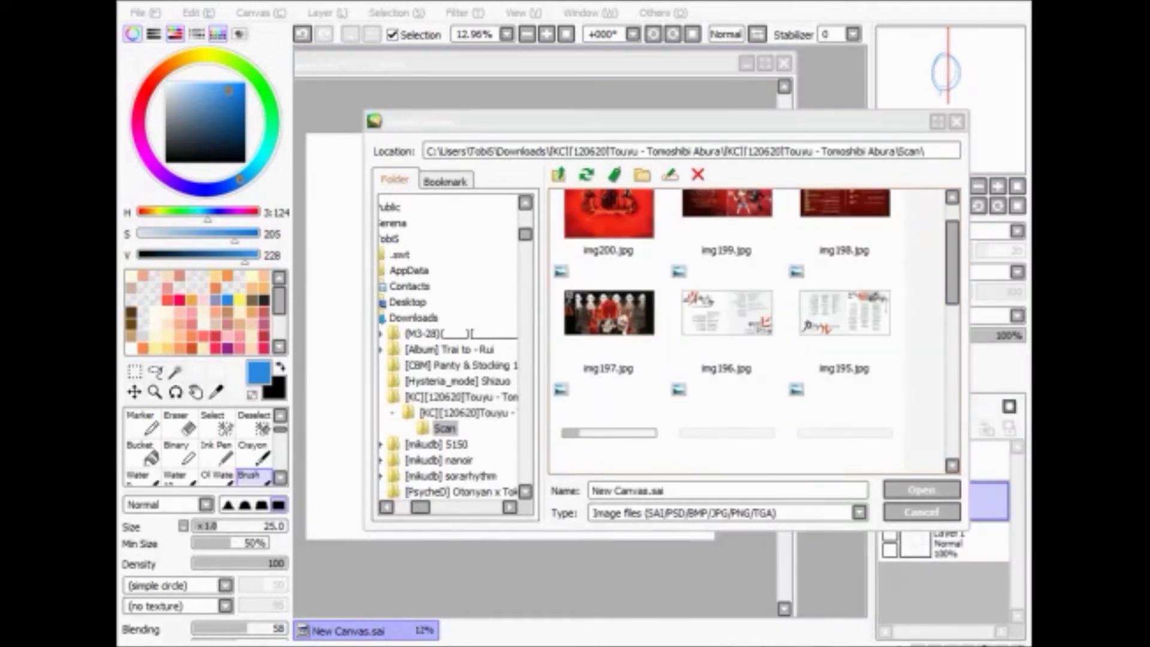
left_click(608, 312)
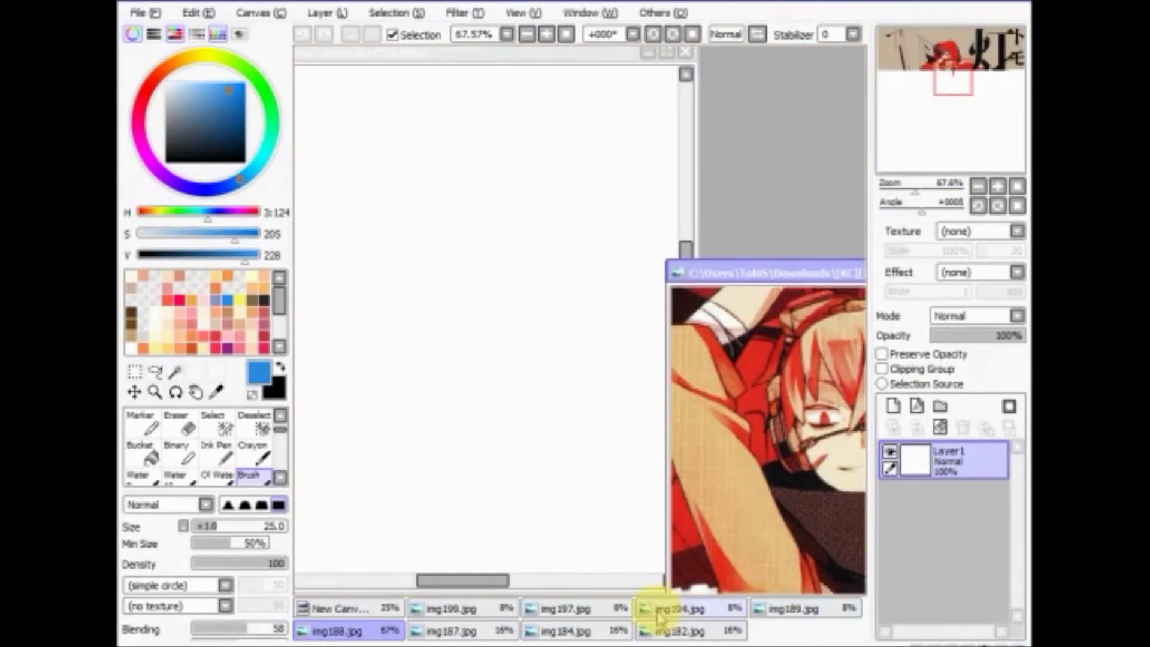
left_click(419, 630)
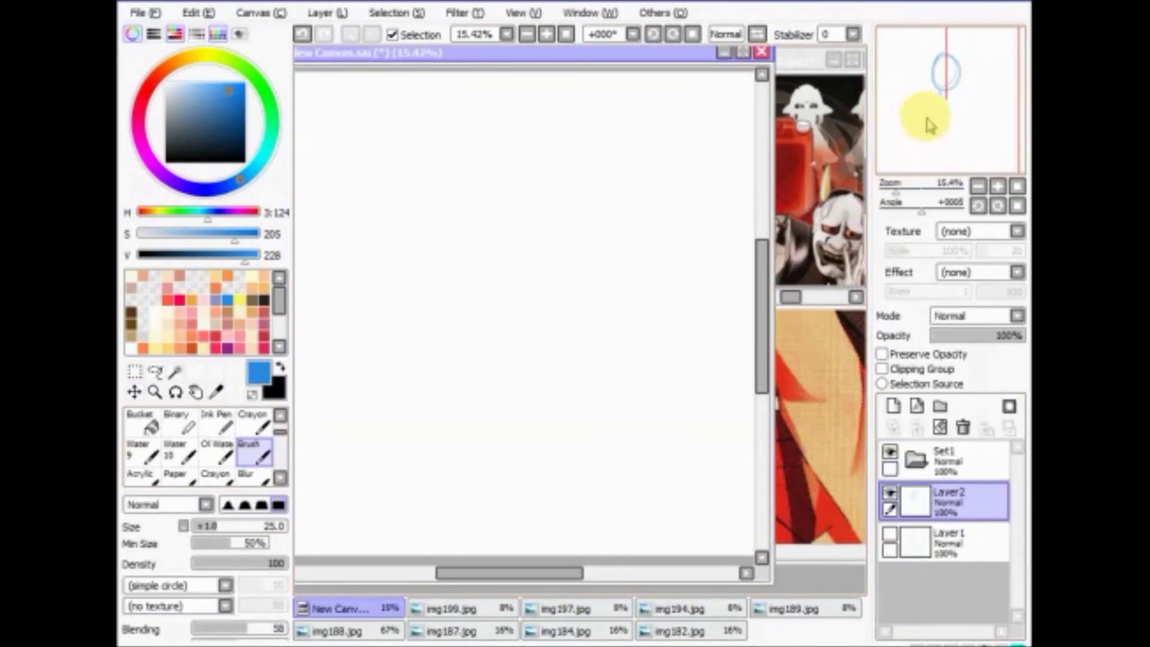
Draw a rounded square gas-can outline with the blue brush at size 42 and lower Layer2's opacity to 27%.
mouse_move(514, 205)
left_mouse_down()
mouse_move(555, 215)
mouse_move(675, 383)
left_mouse_up()
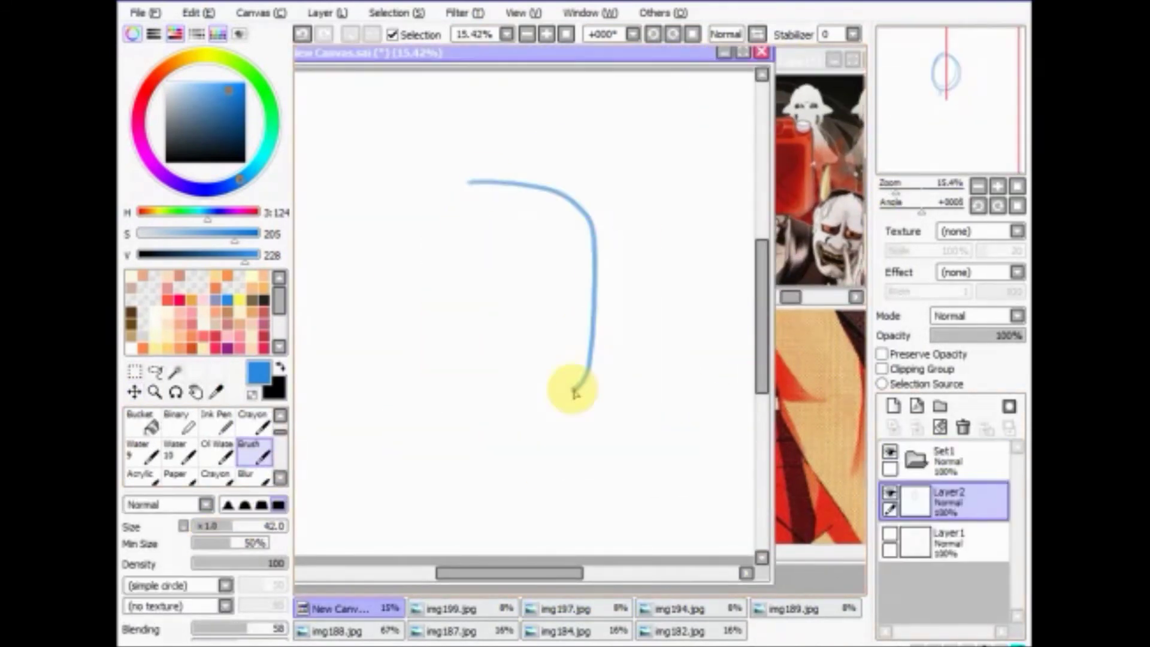
left_click_drag(569, 386, 479, 183)
key("ctrl+t")
key("Return")
left_click(957, 337)
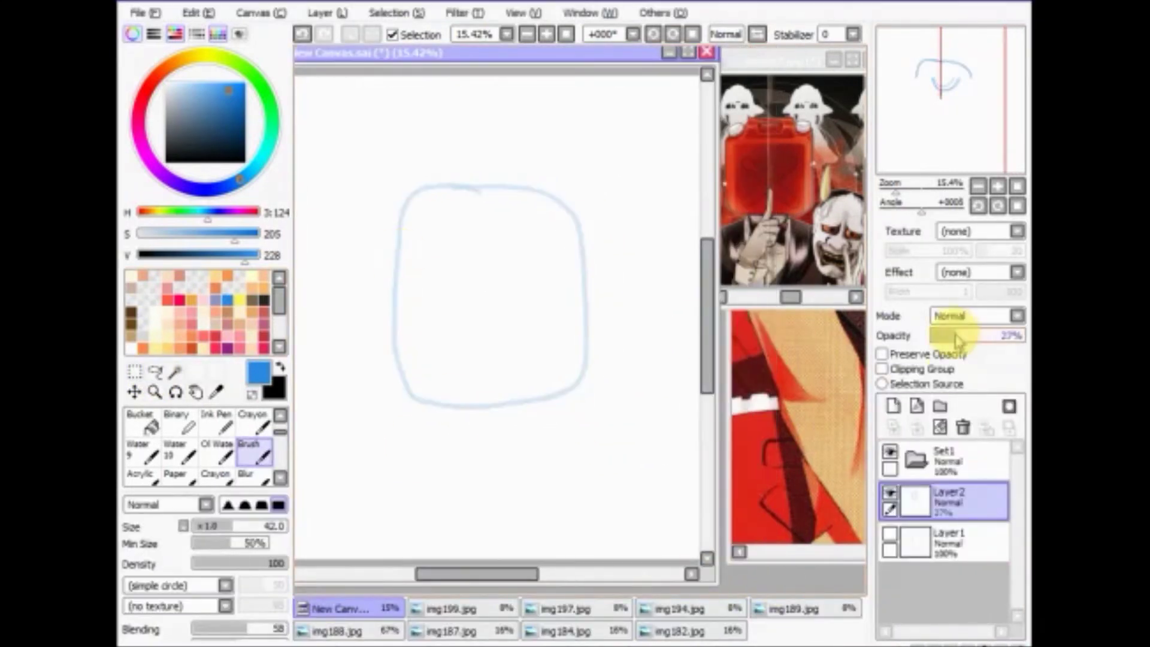
Add the corner knobs, top handle and base to the gas can, and sketch an X emblem on its front.
left_click_drag(564, 216, 416, 201)
key("e")
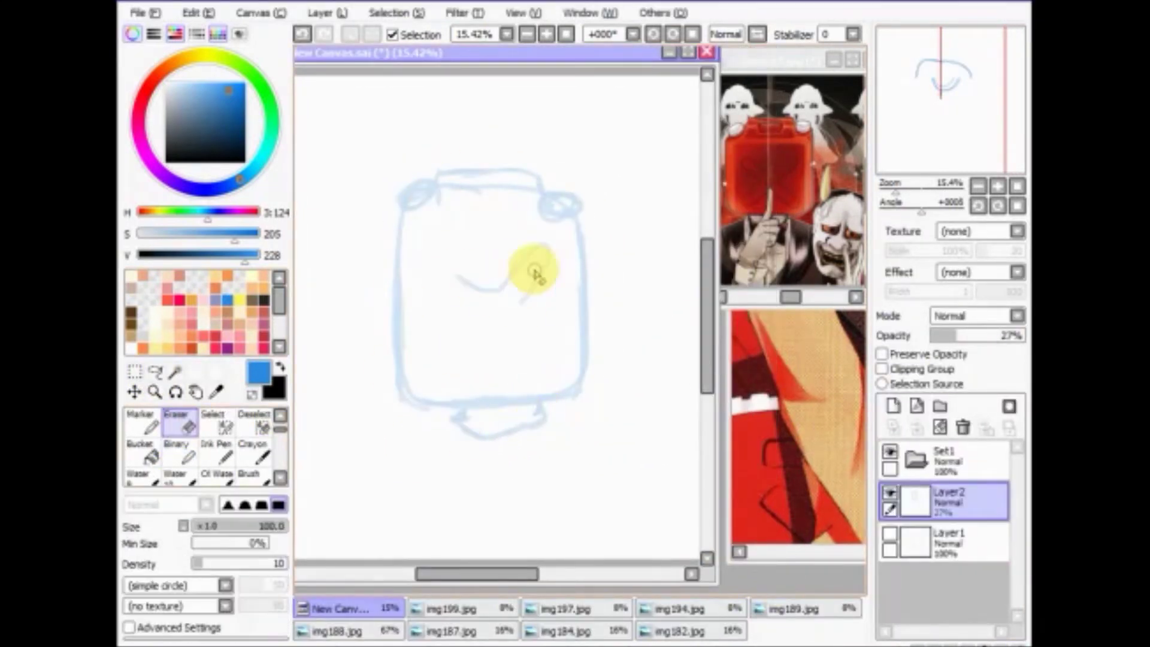
left_click(249, 473)
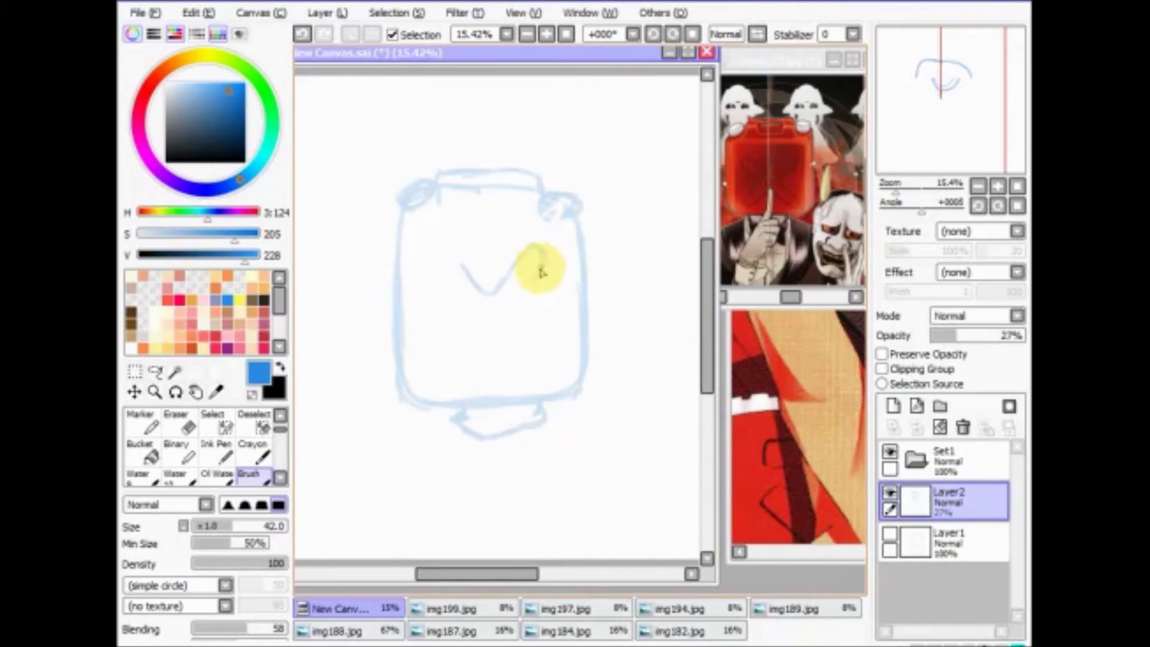
left_click_drag(482, 346, 419, 263)
Sketch the neck and shoulder lines beneath the gas can and a horned oval mask beside it.
left_click_drag(706, 282, 706, 309)
mouse_move(526, 347)
left_mouse_down()
mouse_move(441, 378)
mouse_move(354, 372)
left_mouse_up()
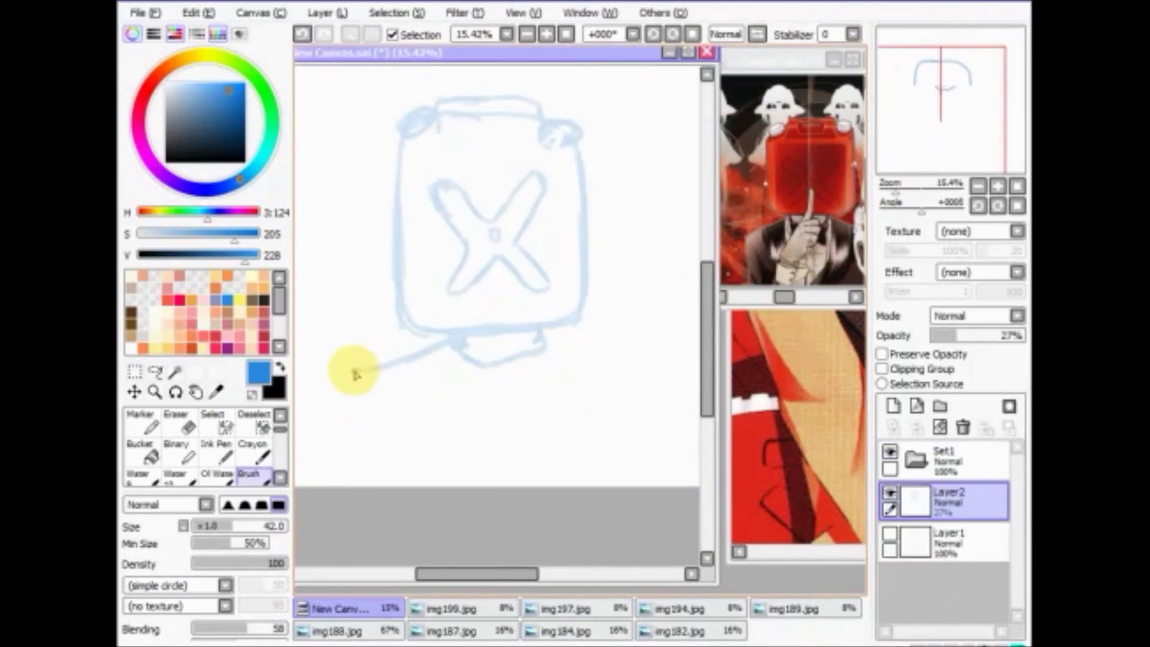
key("e")
scroll(361, 465, "down", 1)
key("b")
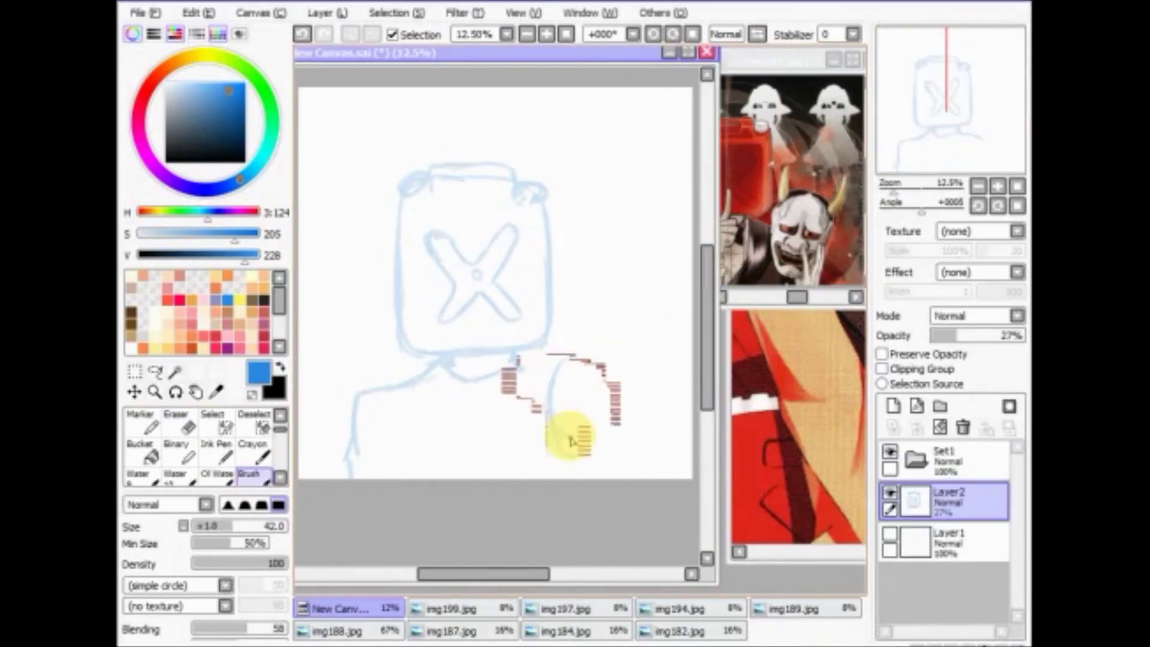
mouse_move(570, 437)
left_mouse_down()
mouse_move(691, 317)
mouse_move(586, 325)
left_mouse_up()
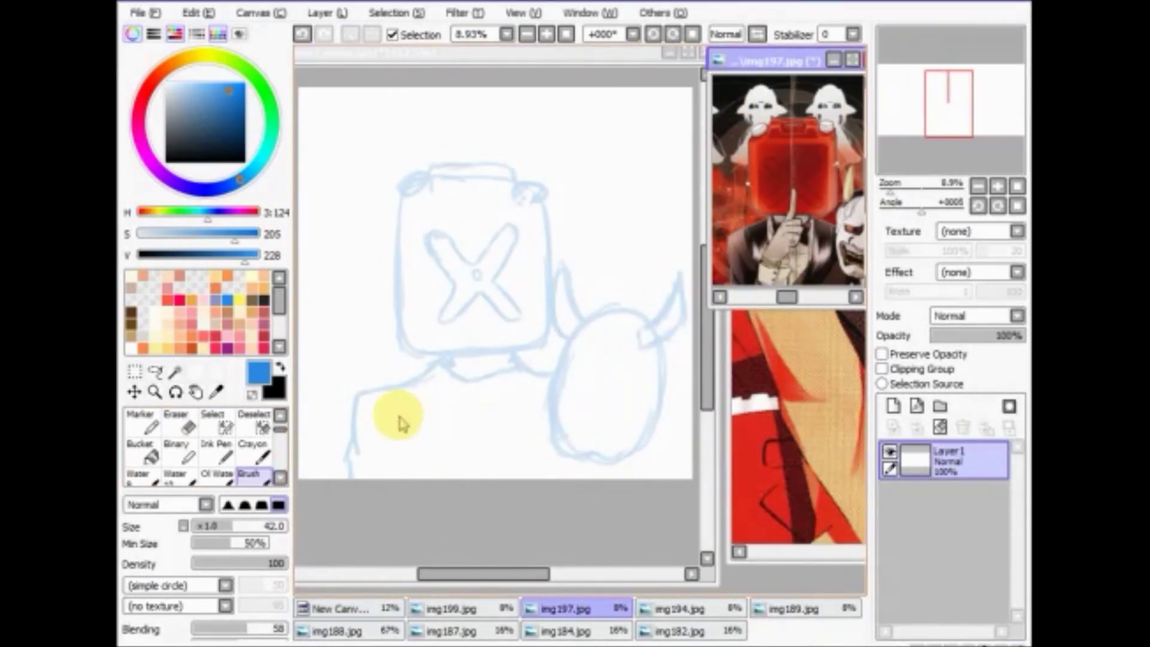
Try several versions of a hand with a raised index finger in front of the gas can, undoing the strokes between attempts.
mouse_move(398, 424)
left_mouse_down()
mouse_move(530, 375)
mouse_move(435, 433)
mouse_move(401, 306)
mouse_move(472, 384)
mouse_move(476, 408)
mouse_move(426, 421)
mouse_move(461, 353)
left_mouse_up()
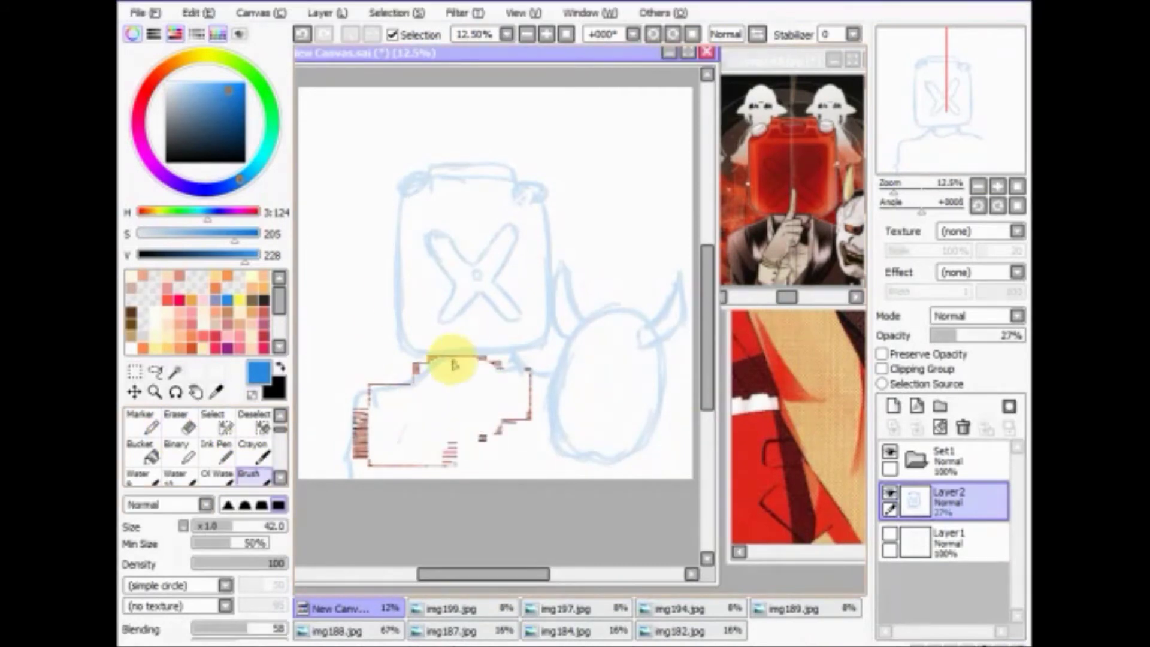
scroll(607, 300, "up", 2)
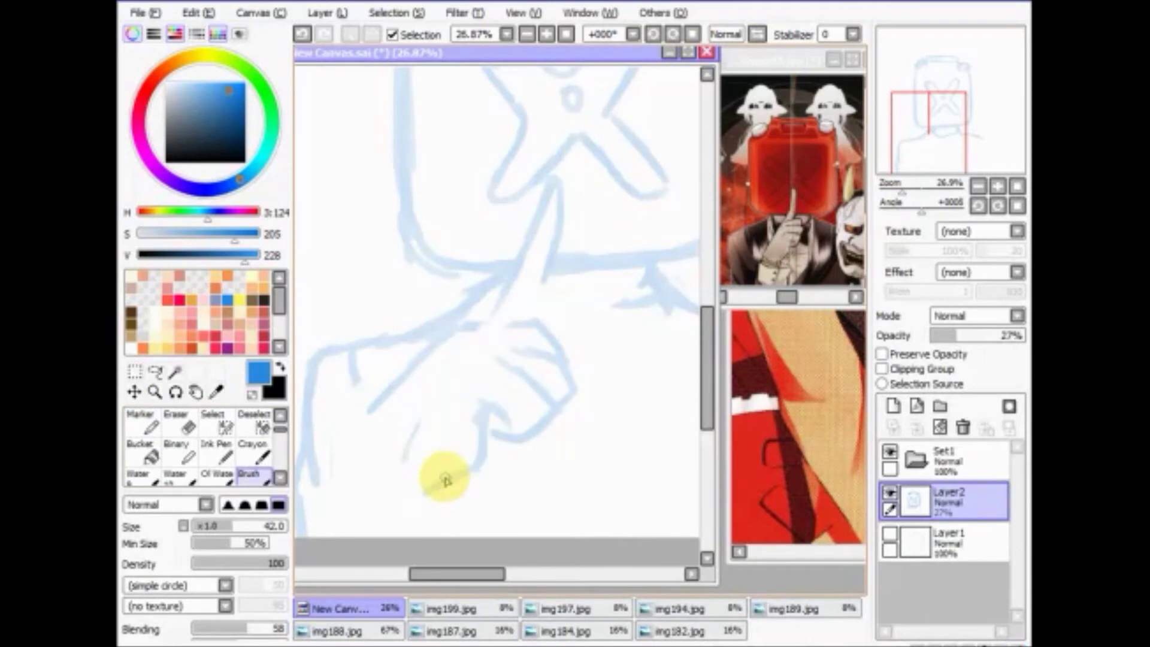
key("ctrl+z")
left_click_drag(530, 331, 477, 343)
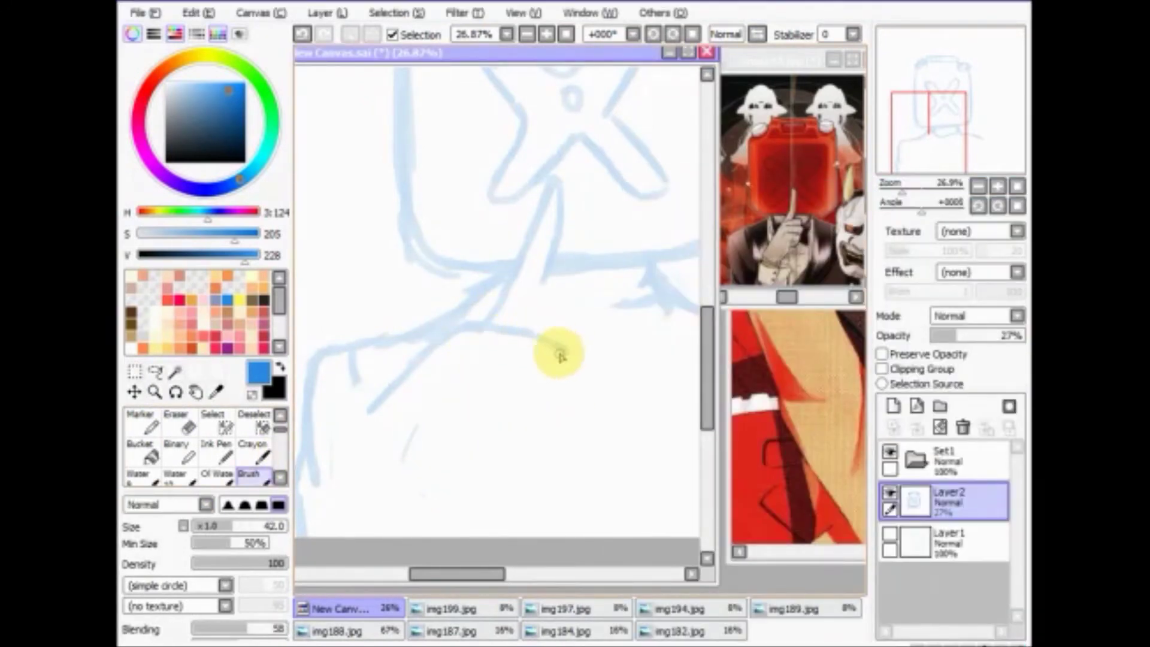
key("ctrl+z")
key("ctrl+z")
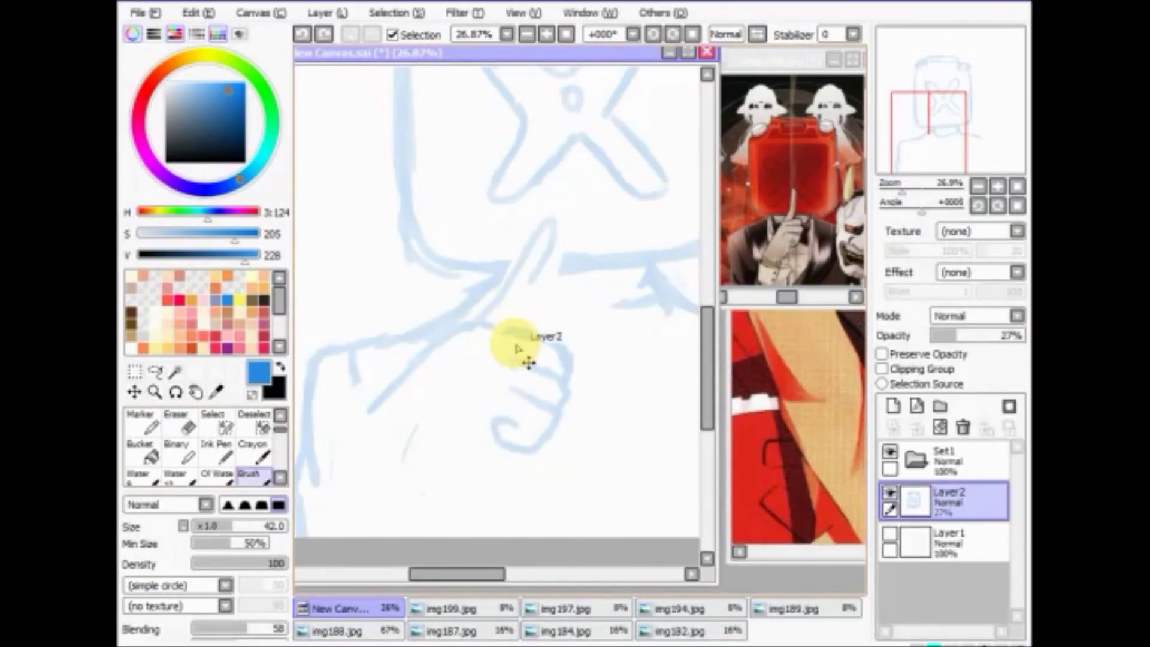
key("ctrl+z")
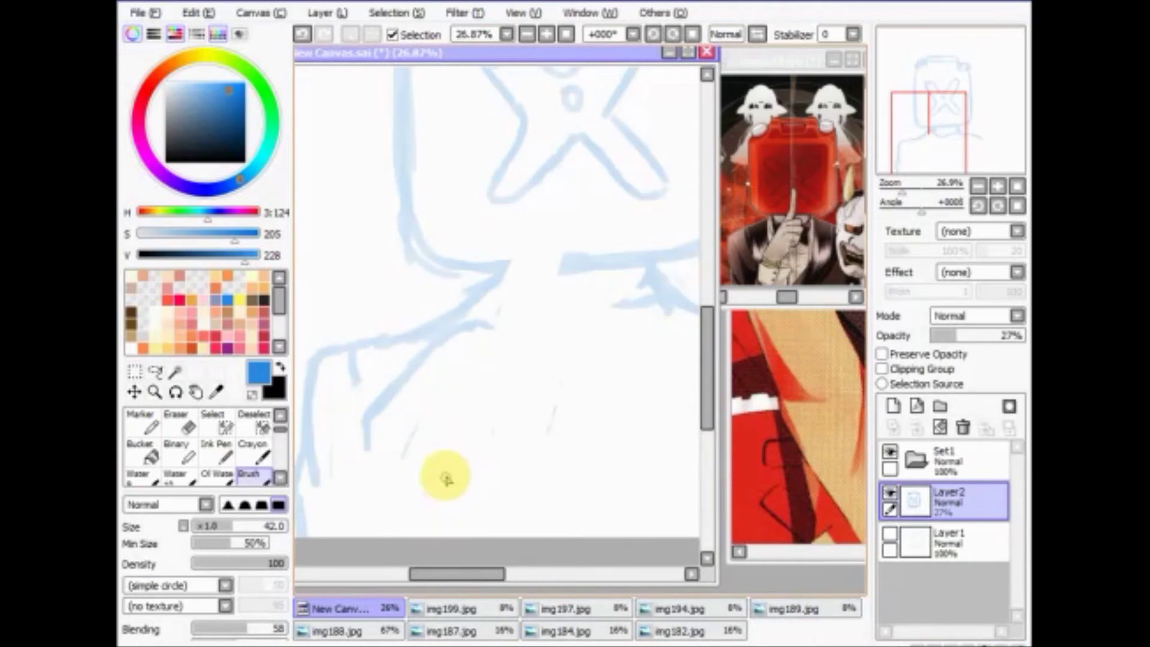
key("ctrl+z")
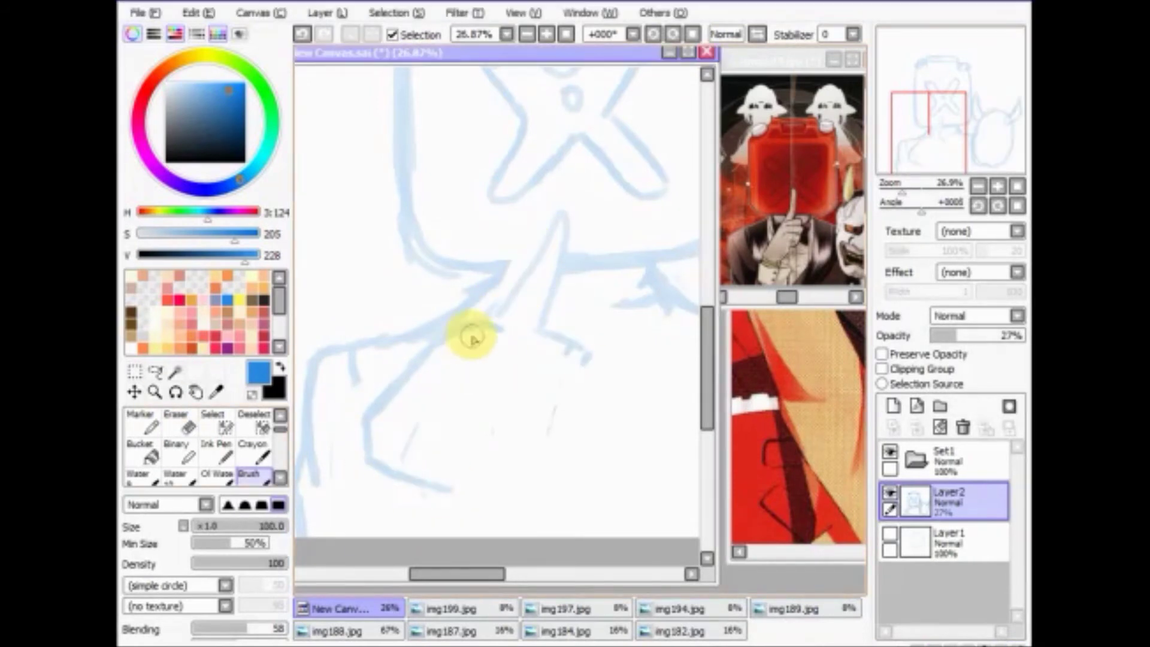
key("ctrl+z")
Sketch the jacket lines, the sleeve cuff and the curled hand in front of the figure's chest.
left_click_drag(929, 84, 923, 114)
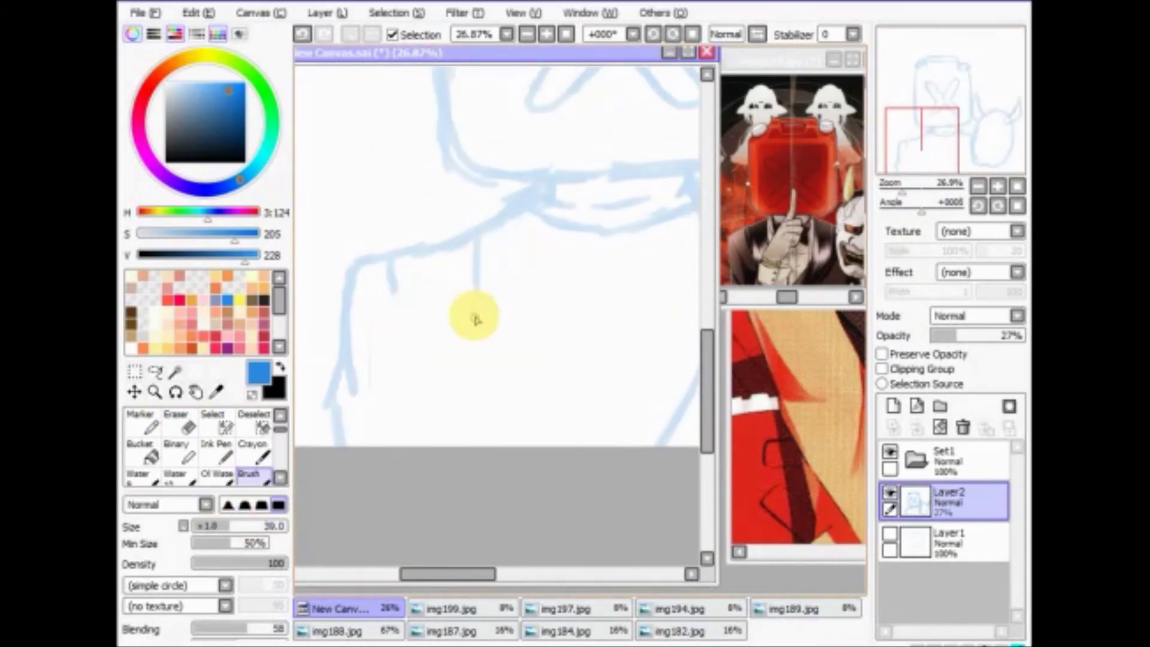
left_click_drag(566, 446, 398, 363)
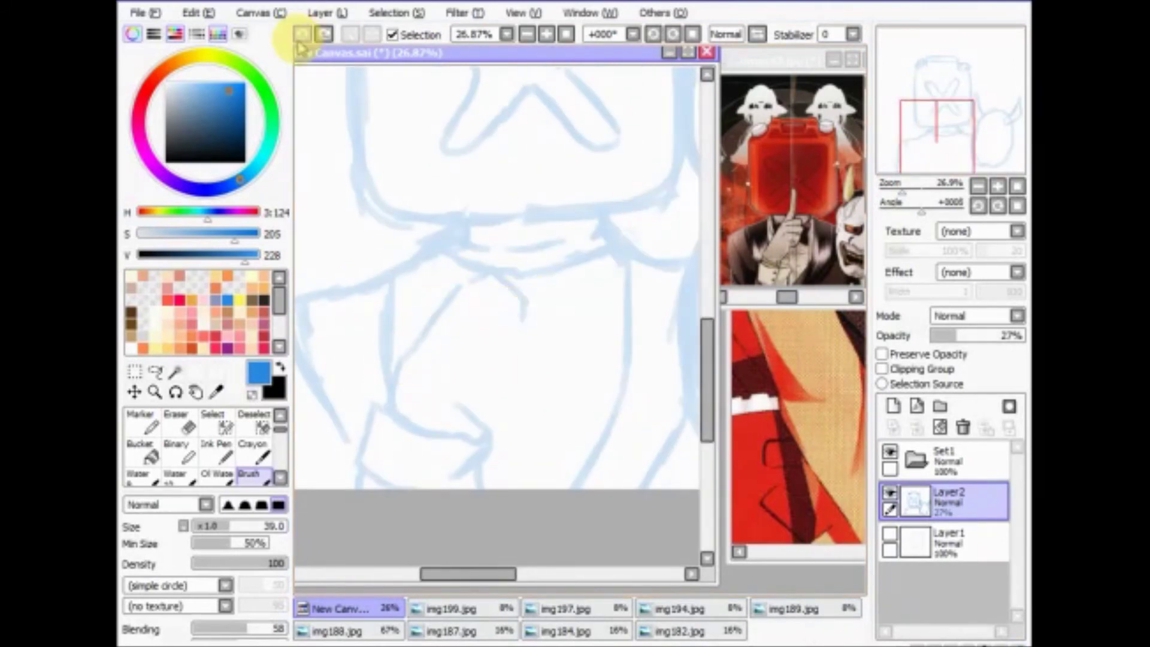
mouse_move(461, 405)
left_mouse_down()
mouse_move(403, 403)
mouse_move(470, 372)
left_mouse_up()
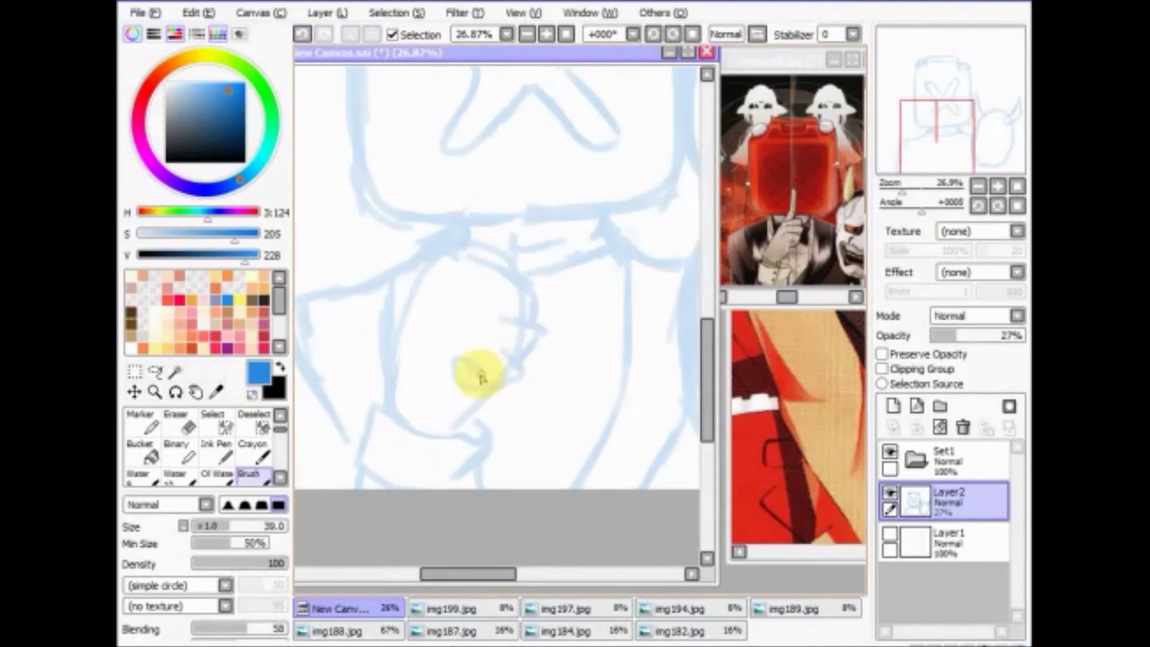
Sketch a hand with spread fingers covering the lower part of the horned mask.
scroll(470, 372, "down", 2)
scroll(611, 392, "up", 2)
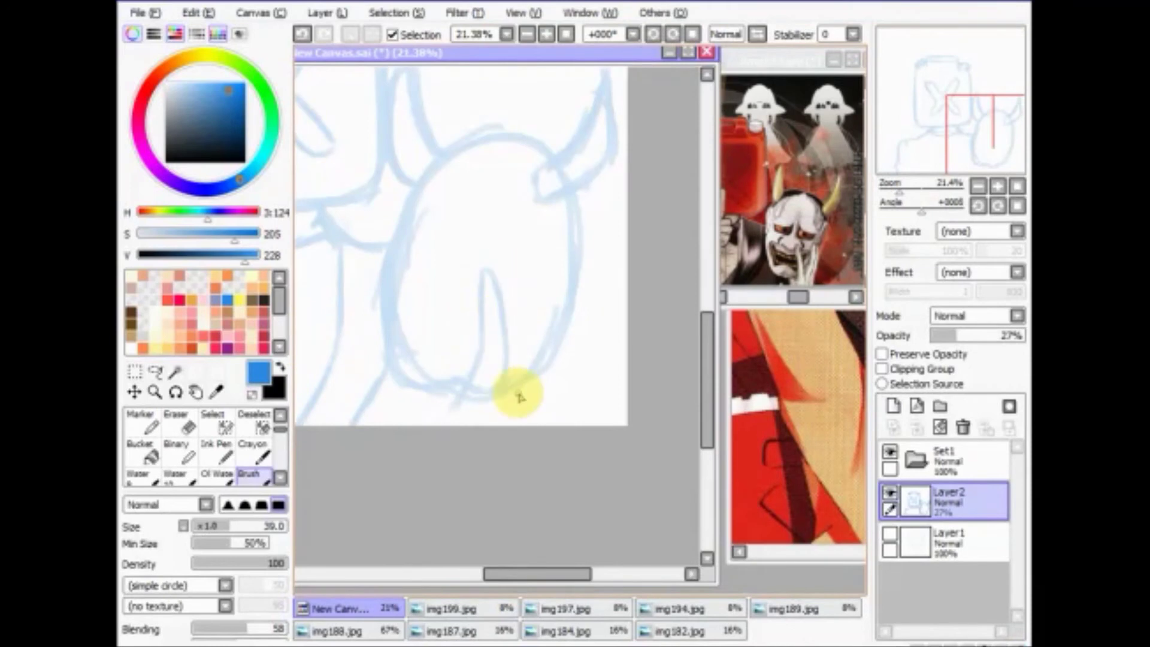
left_click_drag(542, 271, 478, 366)
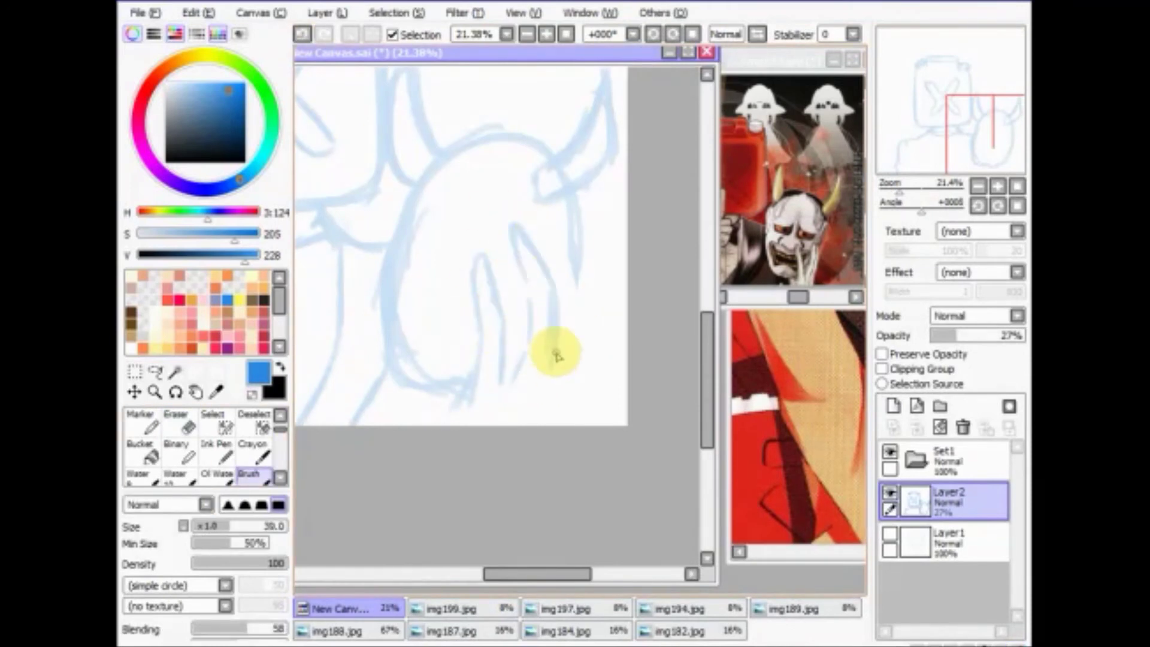
scroll(502, 357, "down", 2)
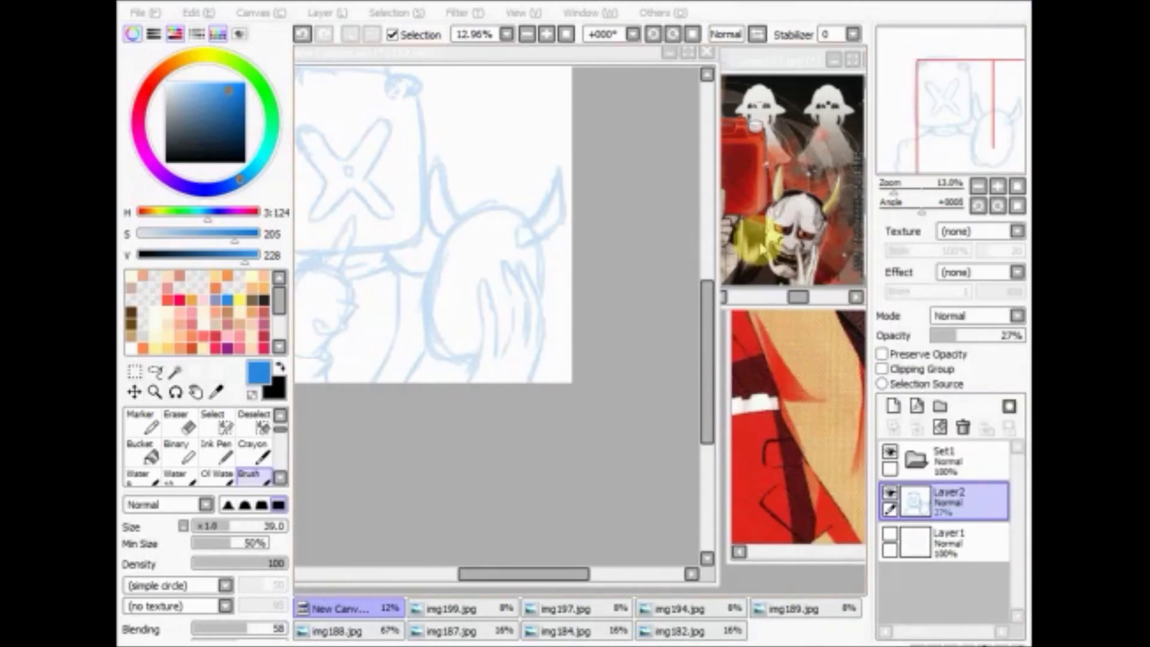
left_click(348, 63)
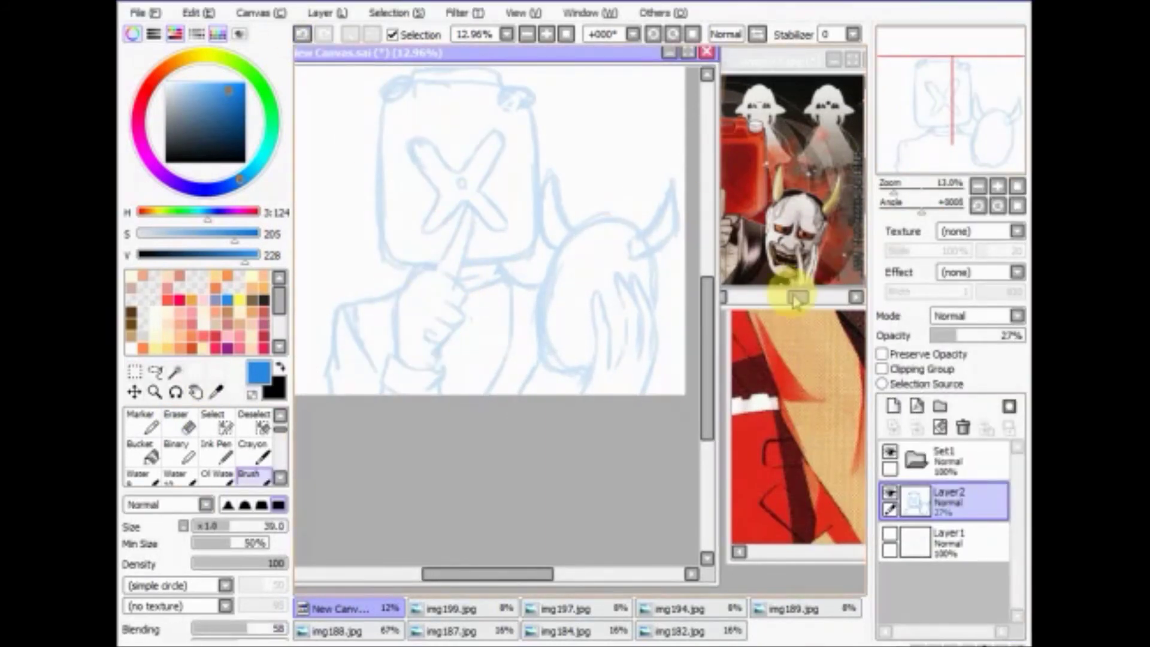
Add a ruffled shirt front to the figure and redo the top of the gas can.
scroll(454, 323, "up", 3)
scroll(428, 371, "down", 3)
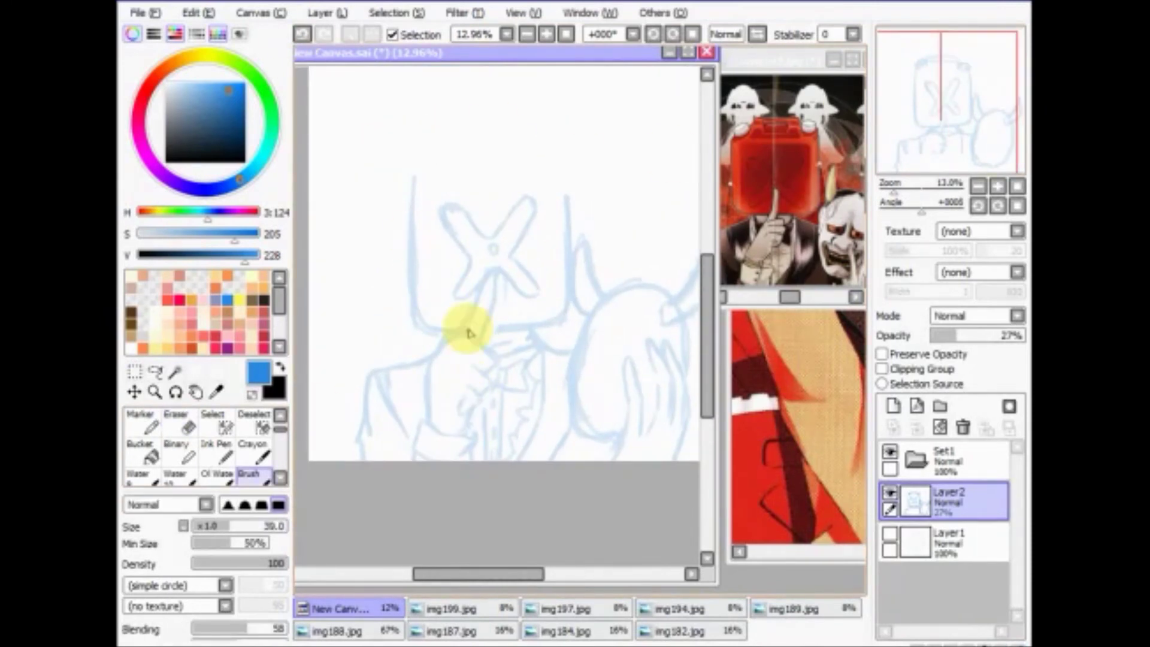
scroll(464, 430, "up", 2)
mouse_move(407, 246)
left_mouse_down()
mouse_move(461, 218)
mouse_move(542, 210)
left_mouse_up()
Sketch the eye details on the horned mask, consulting the img197.jpg reference.
scroll(461, 361, "up", 2)
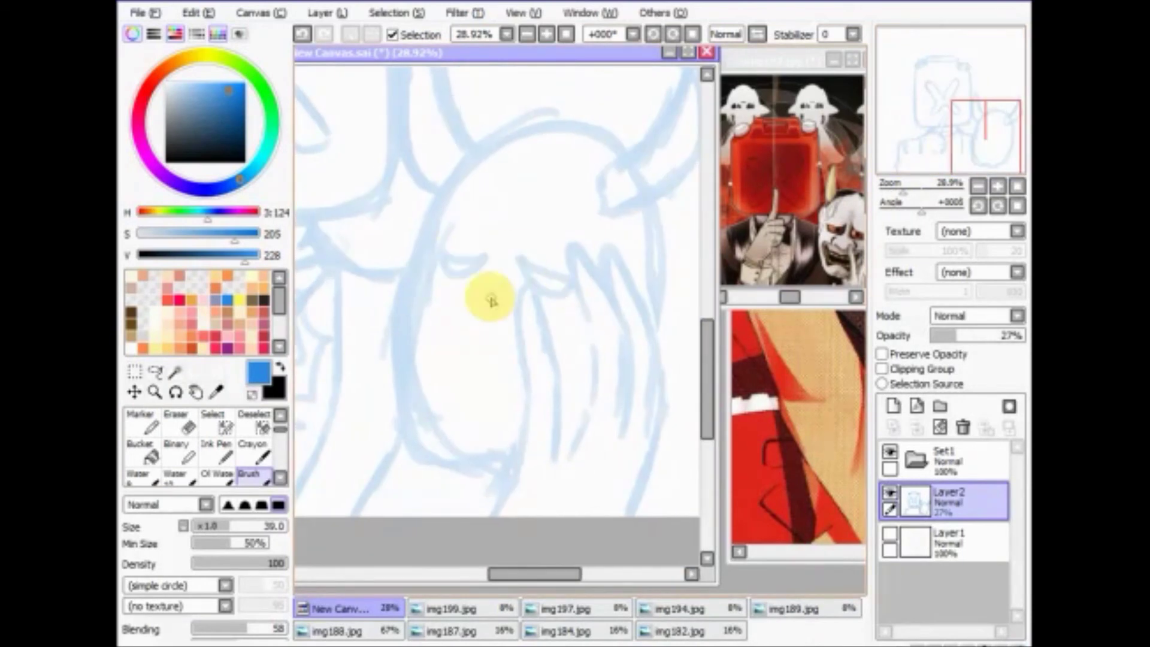
scroll(506, 373, "down", 2)
scroll(552, 326, "up", 2)
left_click(770, 282)
scroll(771, 282, "up", 3)
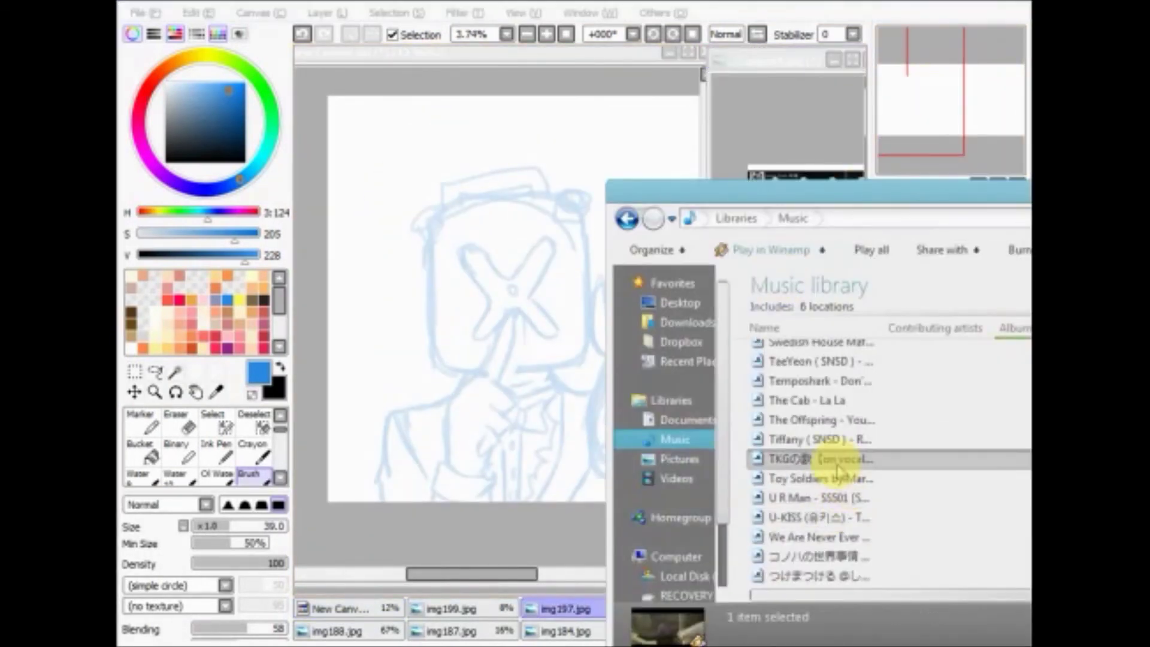
scroll(763, 457, "up", 5)
scroll(830, 480, "down", 5)
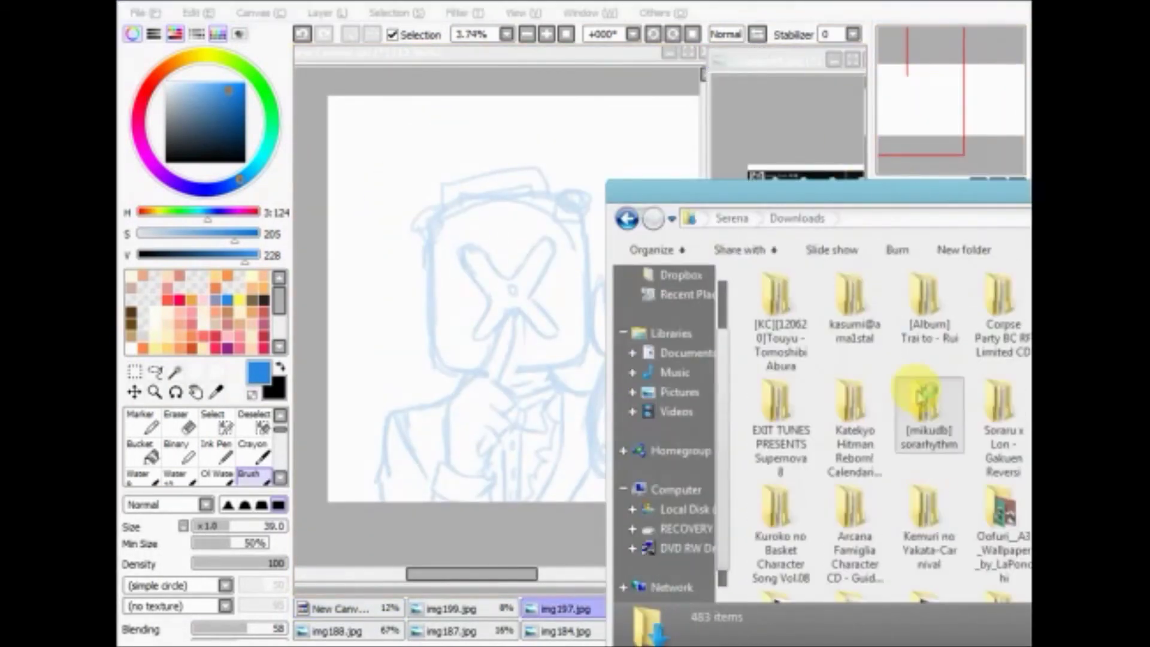
scroll(916, 392, "up", 5)
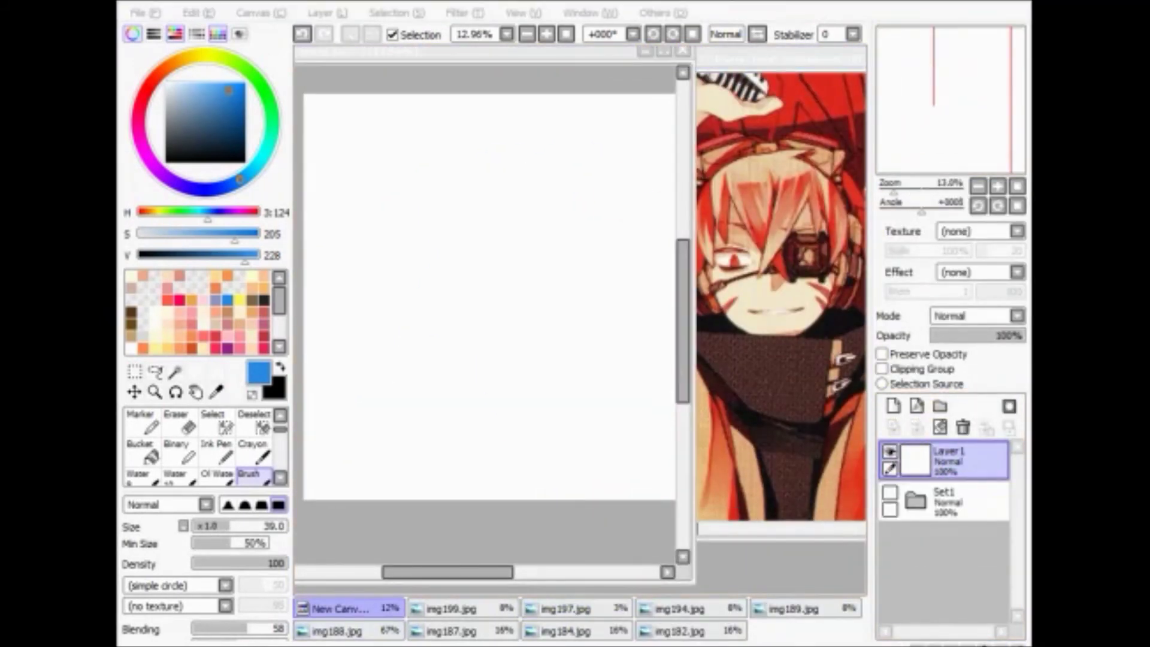
Sketch a new character's face profile, eye, smiling mouth and high collar in blue on the blank canvas, following the red-haired reference.
left_click(809, 195)
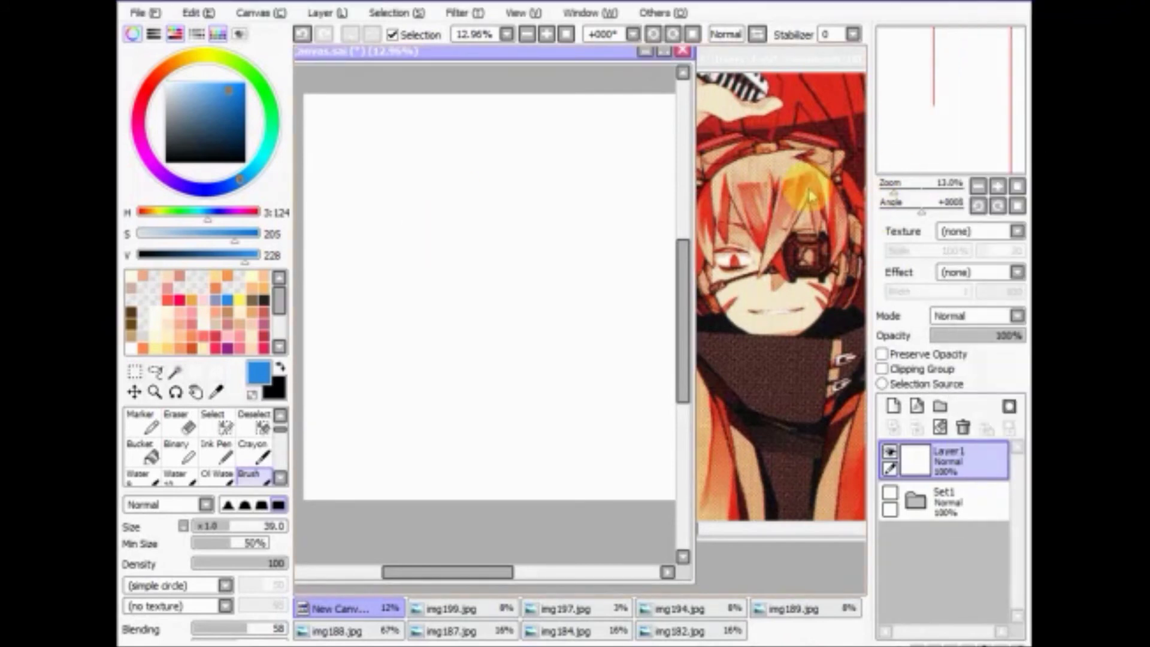
mouse_move(500, 330)
left_mouse_down()
mouse_move(635, 298)
mouse_move(590, 403)
left_mouse_up()
scroll(886, 161, "up", 2)
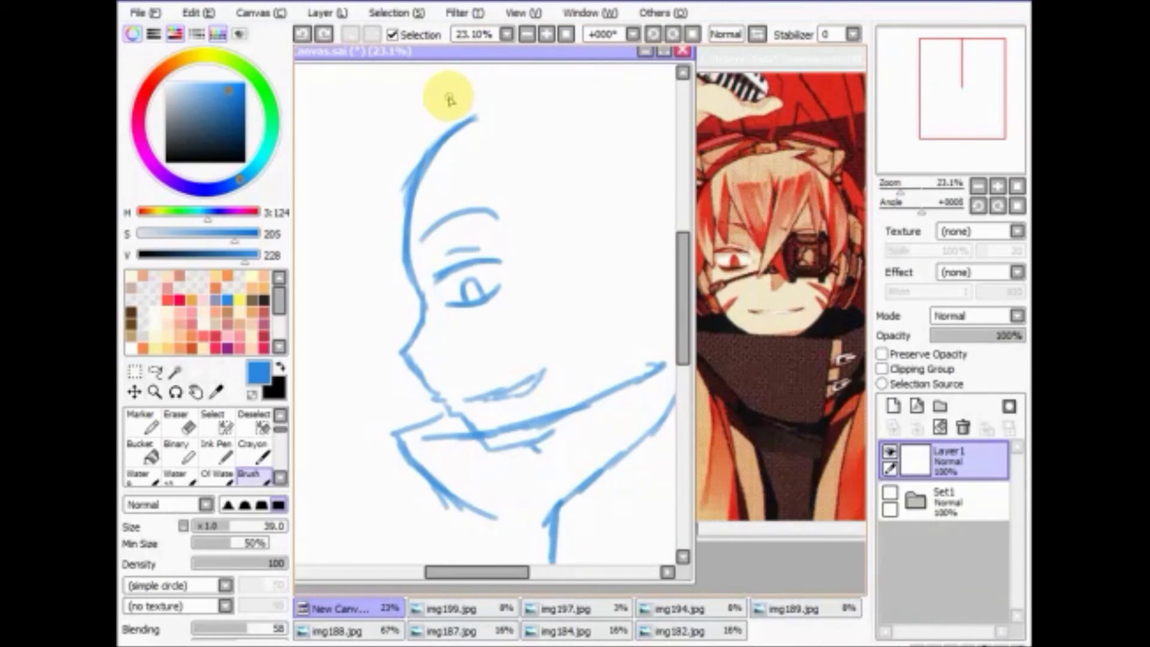
Remove the skull curve and the open eye from the face and sketch a square eyepatch there instead.
key("ctrl+z")
left_click_drag(383, 201, 430, 305)
left_click_drag(488, 153, 432, 286)
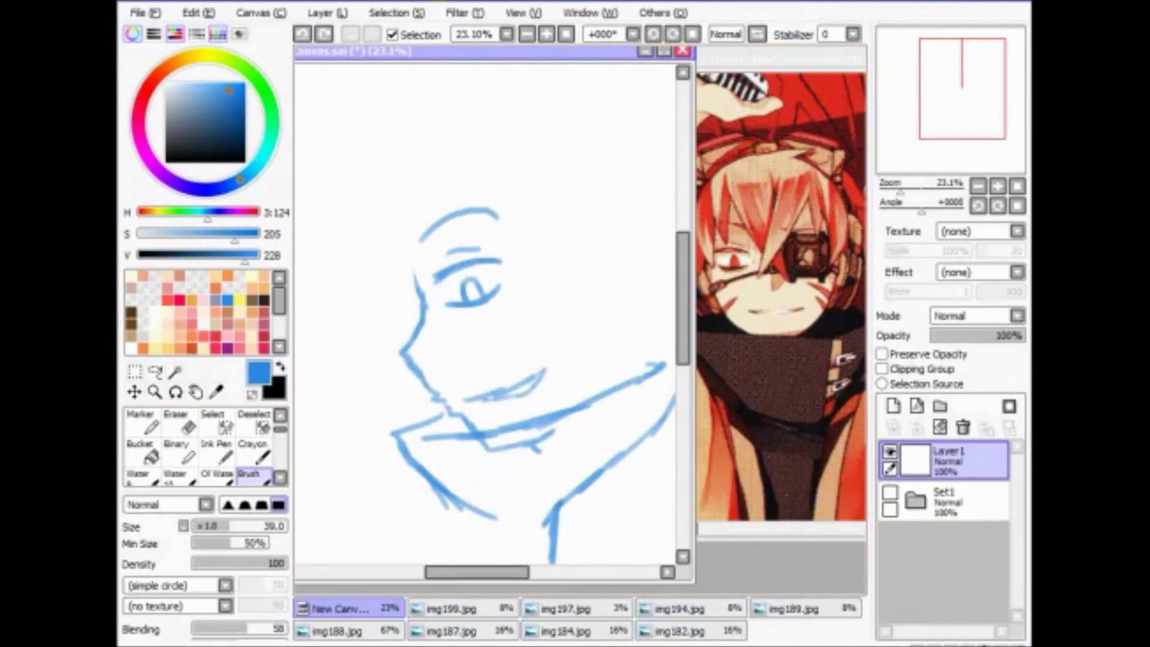
key("ctrl+z")
mouse_move(497, 231)
left_mouse_down()
mouse_move(432, 252)
mouse_move(443, 267)
left_mouse_up()
mouse_move(433, 251)
left_mouse_down()
mouse_move(483, 307)
mouse_move(441, 269)
mouse_move(494, 280)
mouse_move(494, 237)
mouse_move(425, 249)
mouse_move(517, 288)
mouse_move(424, 250)
mouse_move(437, 312)
left_mouse_up()
Sketch pointed bangs over the forehead and around the eyepatch, undoing a stray strand.
left_click_drag(456, 172, 402, 339)
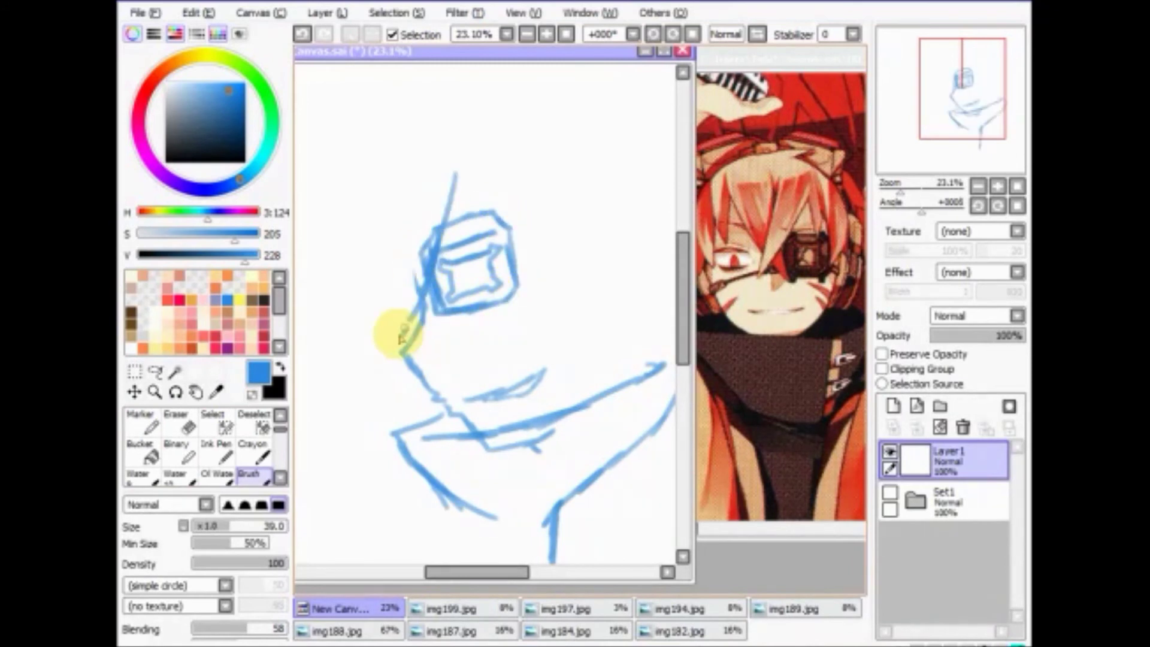
left_click_drag(464, 174, 508, 230)
left_click_drag(504, 162, 527, 257)
left_click_drag(572, 191, 560, 302)
key("ctrl+z")
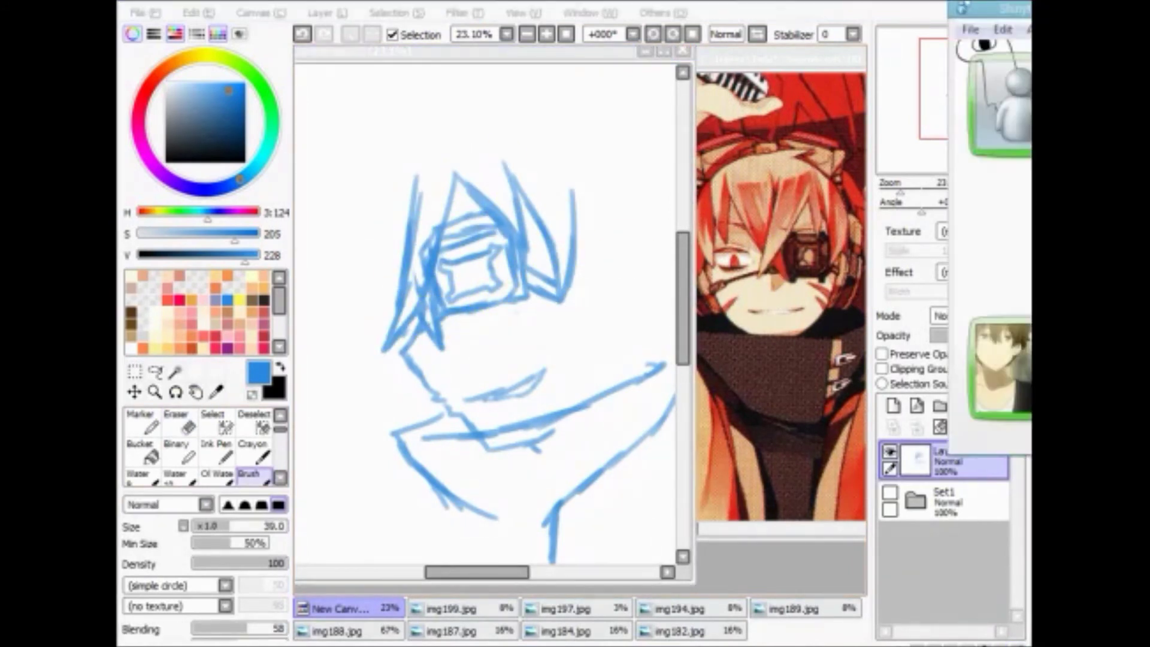
Sketch the side hair strand and the blocky headphone pieces beside the face, following the reference.
mouse_move(963, 103)
left_mouse_down()
mouse_move(950, 80)
mouse_move(950, 116)
left_mouse_up()
left_click(530, 339)
left_click_drag(575, 288, 635, 233)
key("ctrl+z")
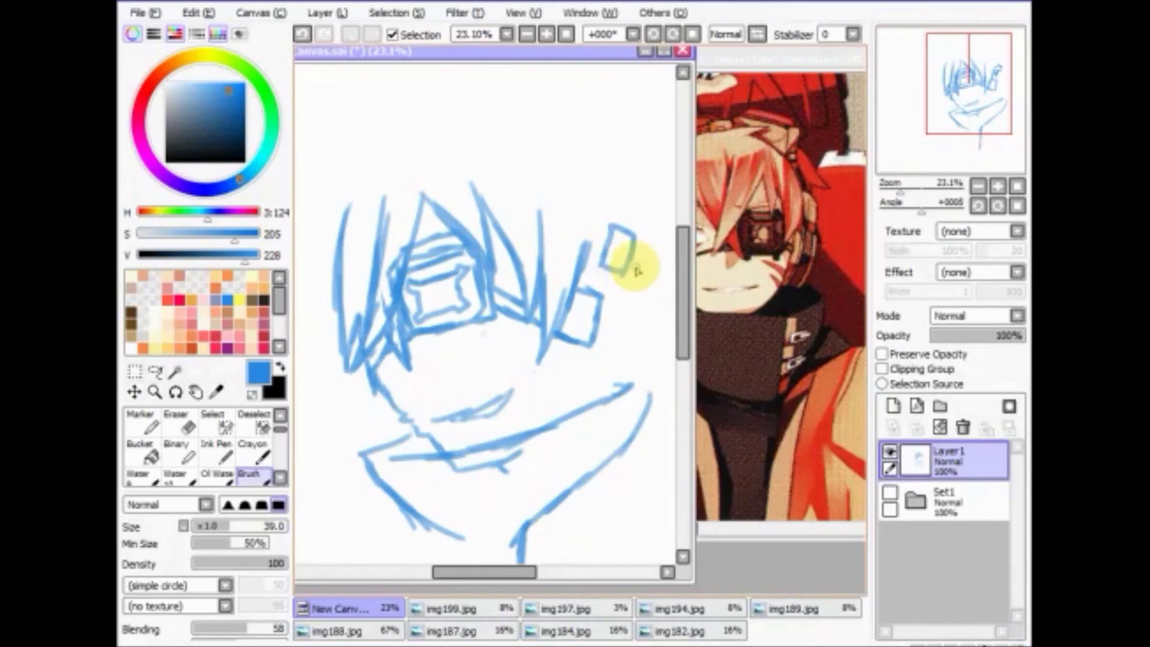
Sketch the headphone band and the boxy headgear across the top of the head.
mouse_move(623, 207)
left_mouse_down()
mouse_move(626, 231)
mouse_move(602, 216)
mouse_move(620, 231)
mouse_move(631, 169)
mouse_move(616, 267)
mouse_move(609, 199)
mouse_move(593, 261)
mouse_move(629, 191)
mouse_move(585, 139)
mouse_move(607, 182)
mouse_move(586, 144)
left_mouse_up()
scroll(606, 226, "down", 3)
scroll(646, 197, "up", 3)
scroll(590, 147, "up", 3)
mouse_move(473, 180)
left_mouse_down()
mouse_move(608, 134)
mouse_move(429, 185)
left_mouse_up()
left_click_drag(952, 78, 958, 98)
left_click_drag(363, 246, 430, 179)
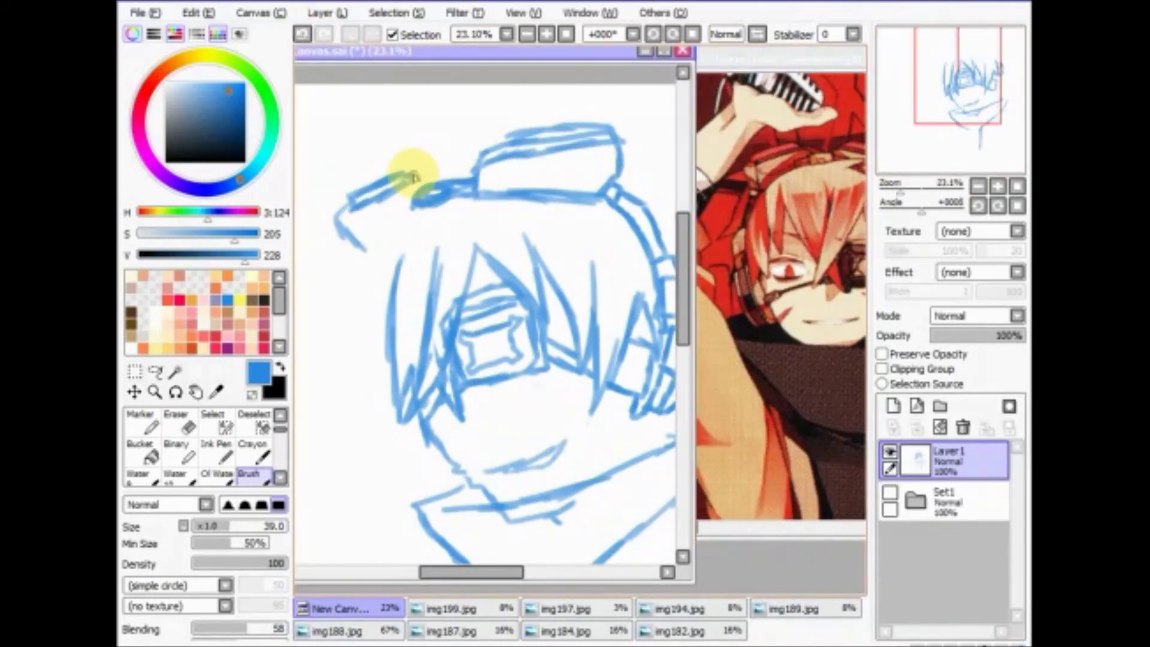
Sketch the earpiece on the face's far side and erase the boxy headgear from the top of the head.
left_click_drag(387, 277, 368, 318)
left_click(359, 251)
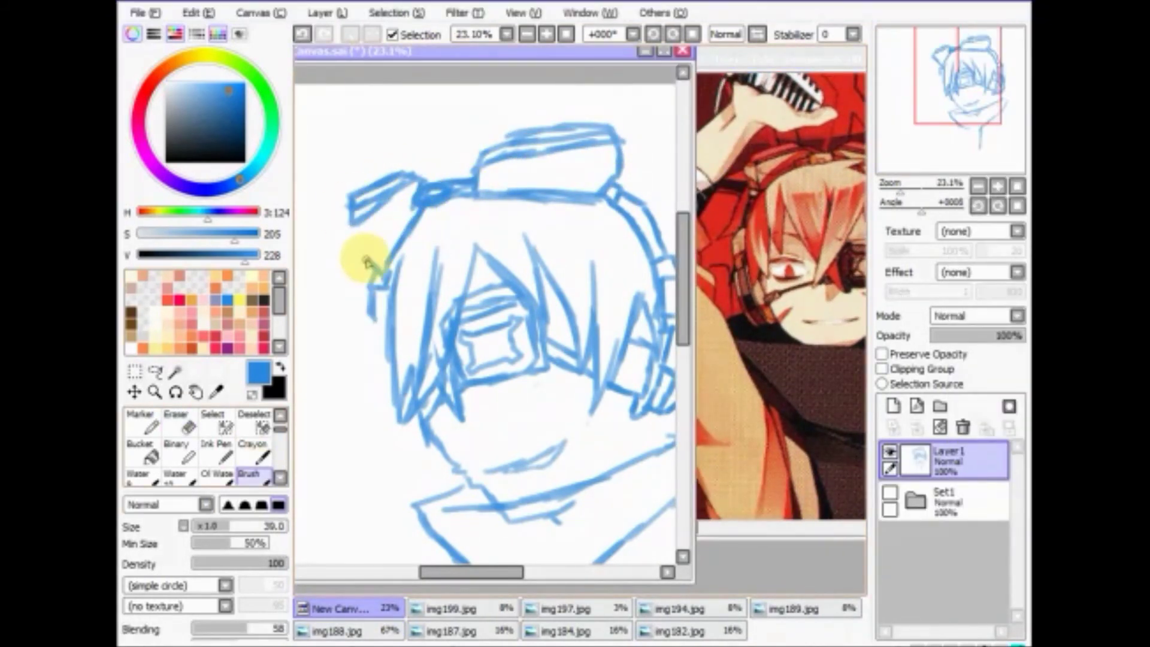
scroll(419, 270, "down", 2)
key("e")
left_click(484, 135)
key("b")
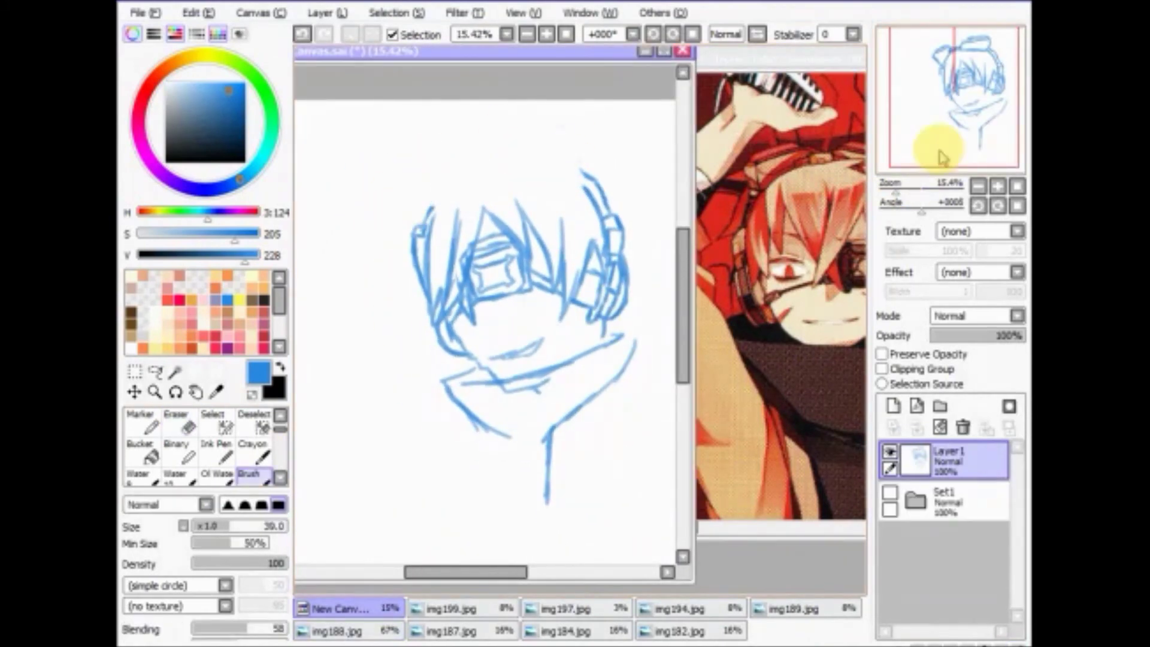
Complete the high collar and sketch the open jacket, the sleeves and the pocket below it.
left_click_drag(924, 141, 963, 90)
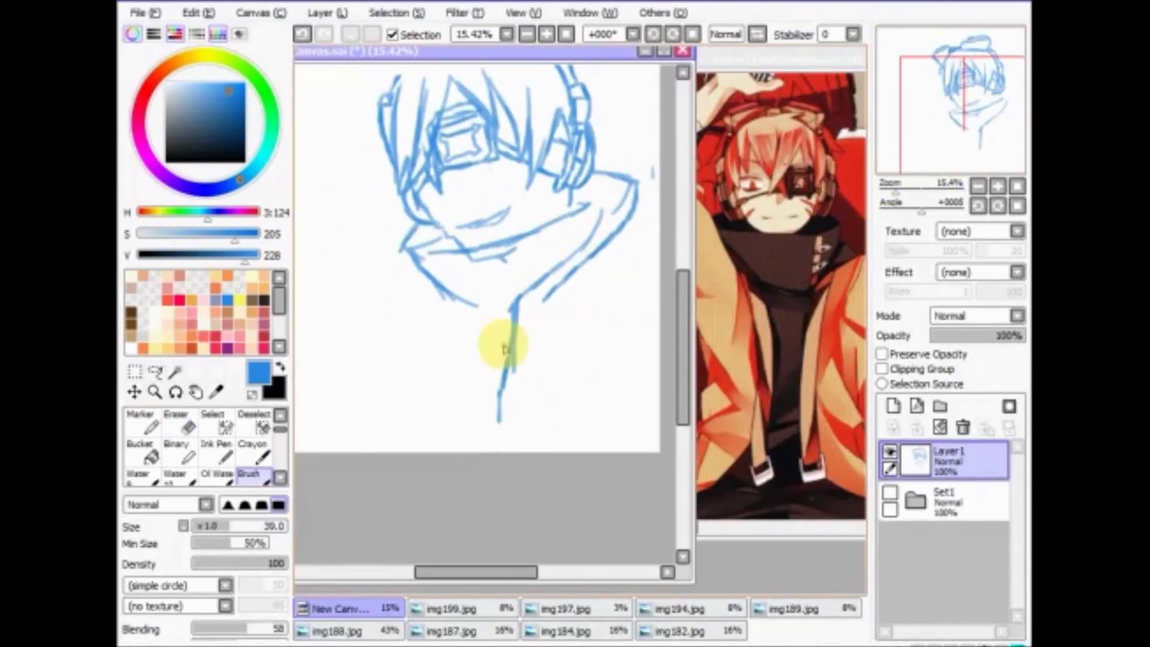
left_click_drag(503, 359, 493, 452)
left_click_drag(566, 276, 531, 452)
left_click_drag(476, 307, 464, 359)
left_click(931, 115)
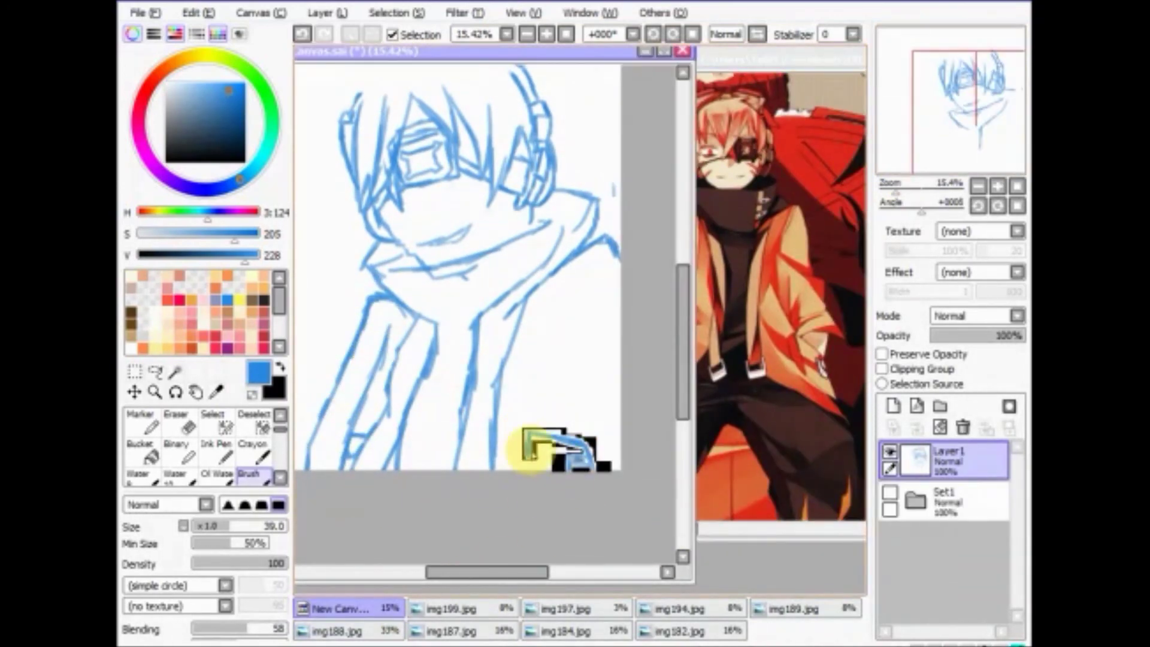
Try a replacement sketch of a grinning face above a wide buckled collar on an emptied canvas.
scroll(924, 154, "down", 2)
left_click(534, 334)
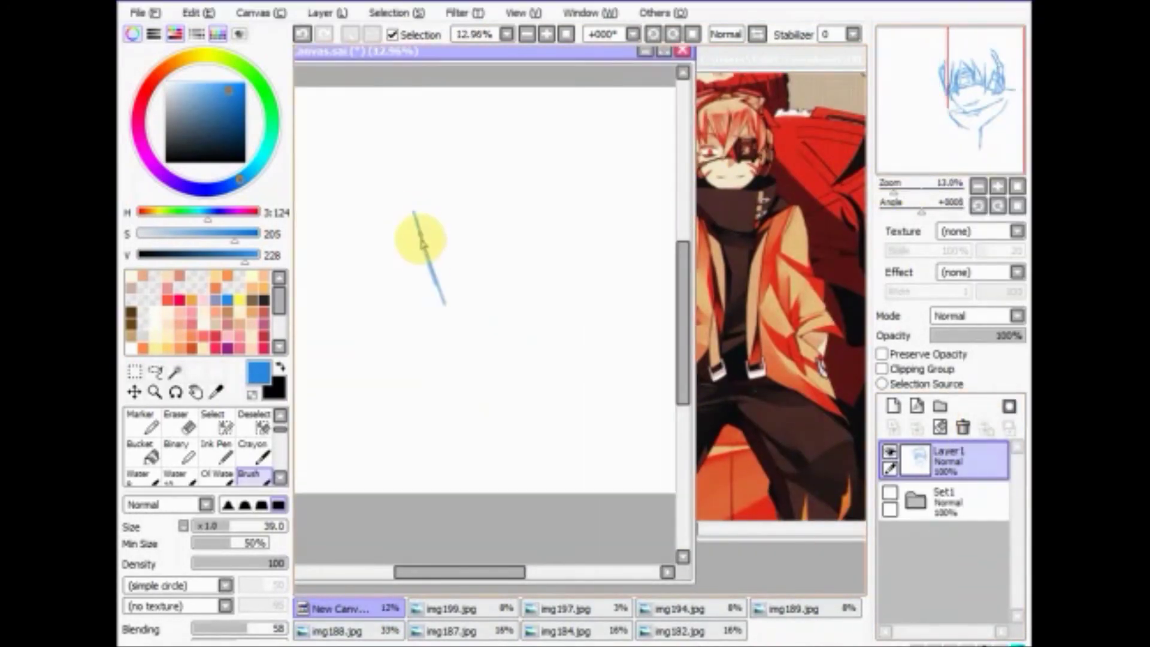
left_click_drag(390, 200, 509, 374)
left_click_drag(510, 375, 596, 293)
left_click_drag(383, 333, 617, 335)
left_click_drag(596, 296, 590, 401)
mouse_move(386, 333)
left_mouse_down()
mouse_move(398, 377)
mouse_move(426, 410)
left_mouse_up()
left_click_drag(485, 416, 557, 410)
left_click_drag(560, 360, 577, 390)
left_click_drag(432, 251, 470, 255)
left_click_drag(473, 315, 530, 300)
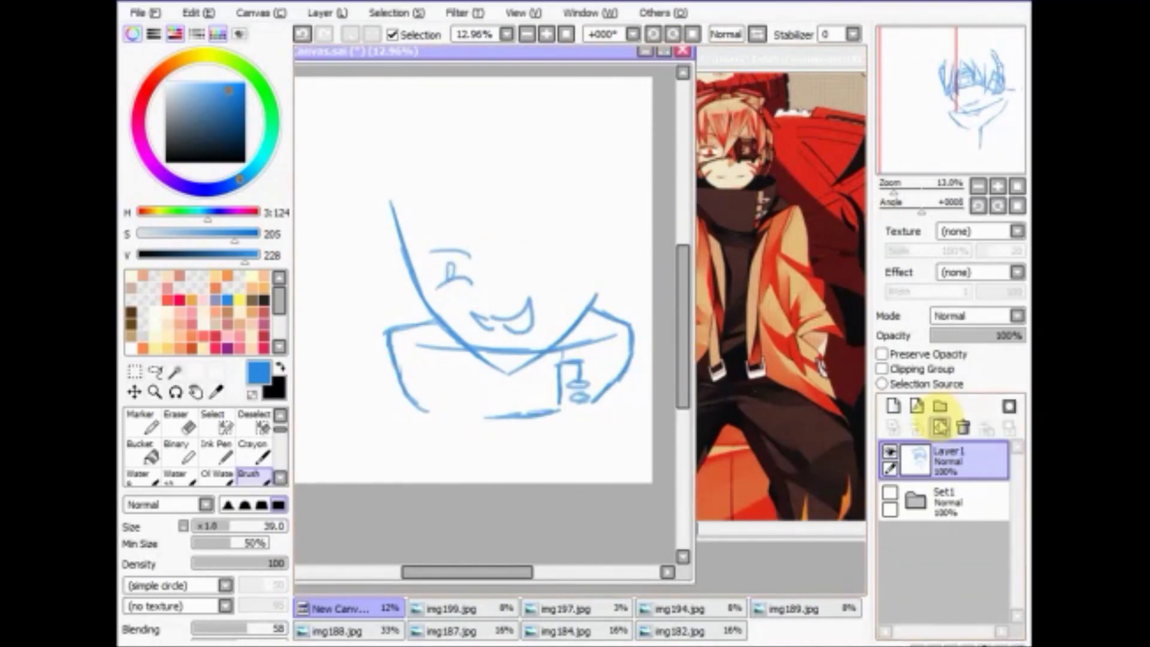
Undo the grinning face sketch and bring back the figure with the eyepatch and jacket.
left_click(301, 34)
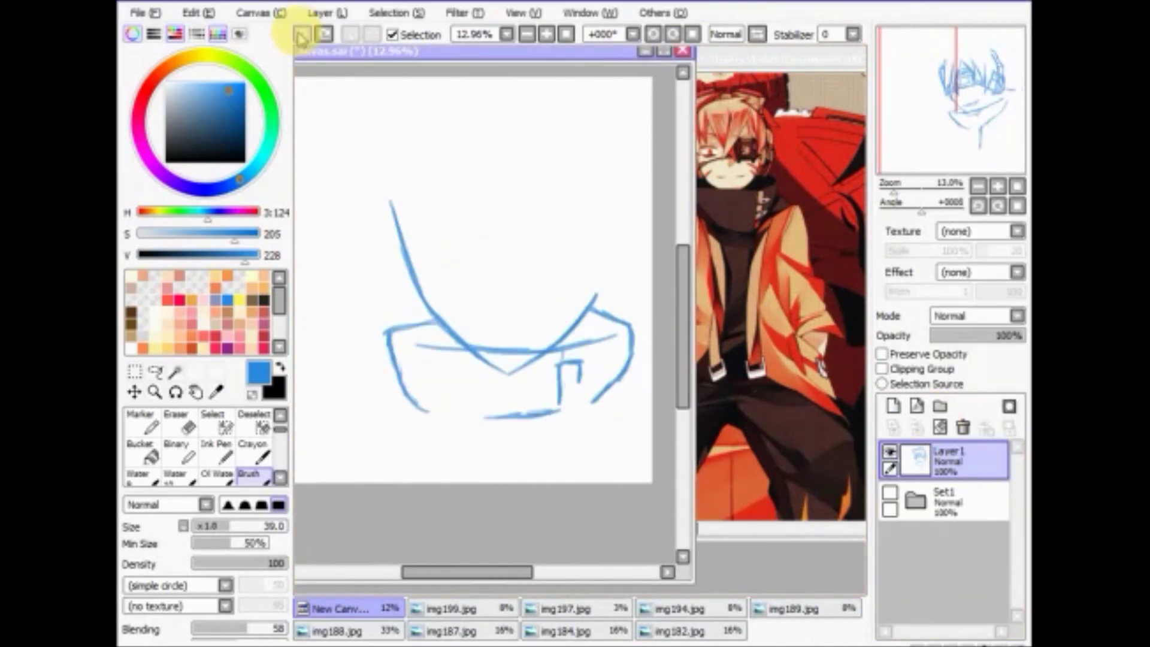
key("ctrl+z")
key("ctrl+z")
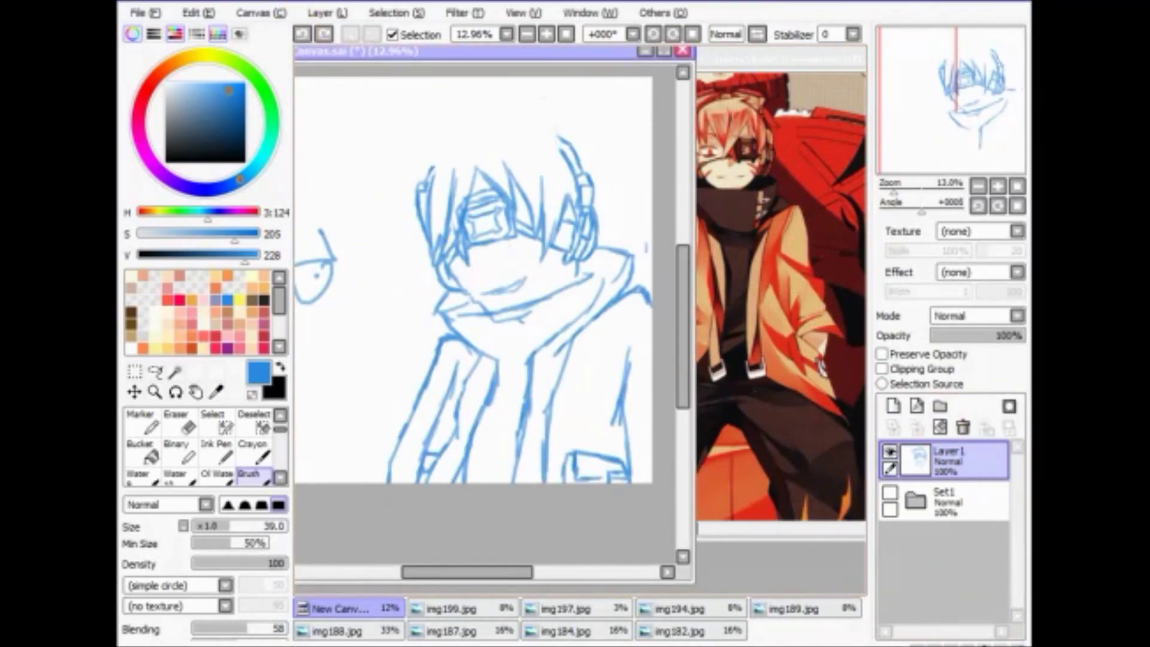
Erase the jacket, sleeve and pocket lines below the collar and add a new layer above the sketch.
scroll(479, 470, "down", 1)
key("e")
mouse_move(480, 470)
left_mouse_down()
mouse_move(462, 452)
mouse_move(744, 403)
mouse_move(607, 302)
left_mouse_up()
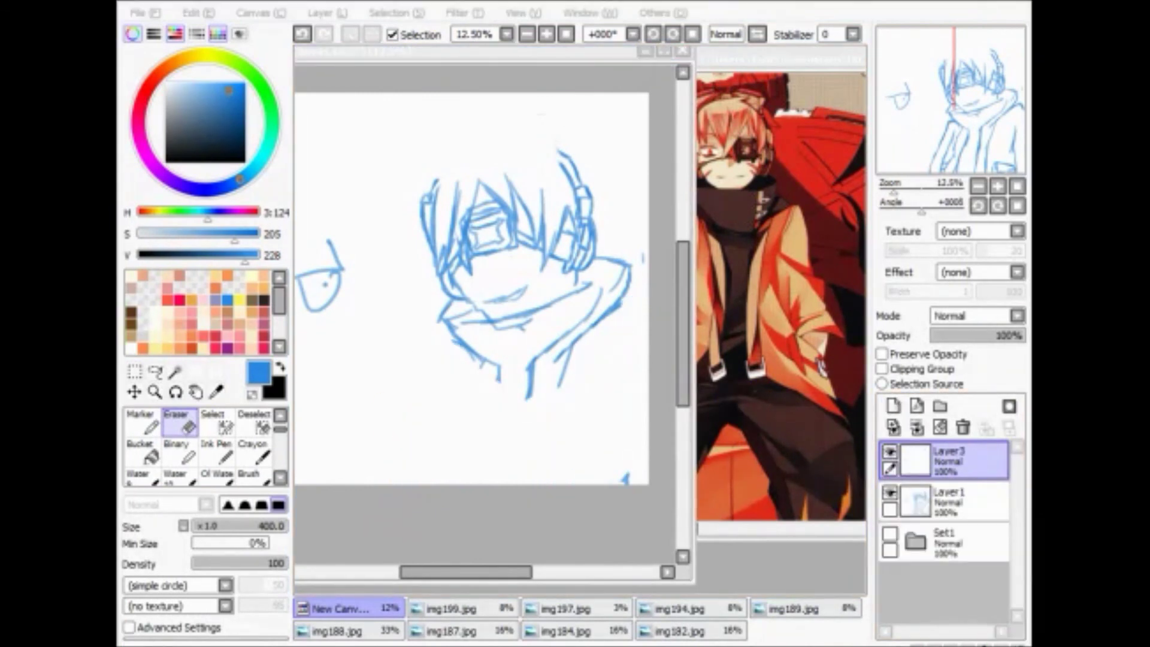
key("alt+Tab")
scroll(874, 449, "down", 1)
key("alt+Tab")
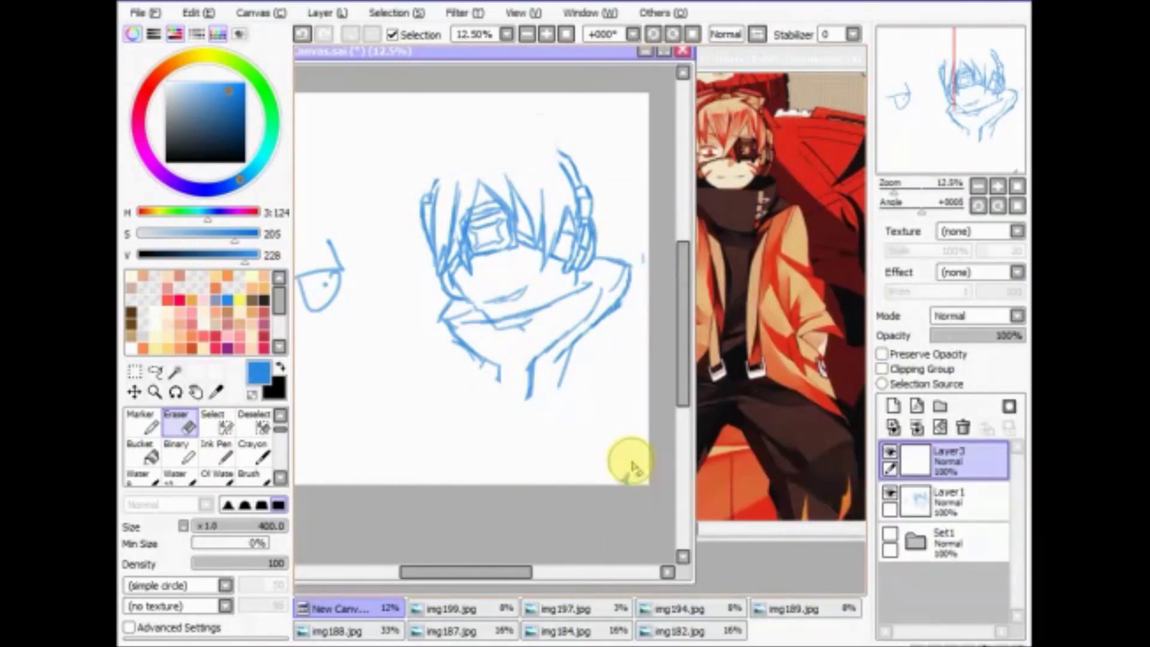
Hide Layer1, rough out a new face shape on Layer3 and erase its unwanted lines.
left_click(890, 492)
left_click(256, 475)
left_click_drag(361, 211, 478, 338)
mouse_move(449, 287)
left_mouse_down()
mouse_move(444, 322)
mouse_move(547, 300)
left_mouse_up()
key("e")
left_click_drag(389, 338, 557, 315)
Draw the new face's long cheek and jaw line and a curled ear on Layer3.
key("b")
scroll(381, 331, "up", 2)
left_click_drag(359, 360, 515, 348)
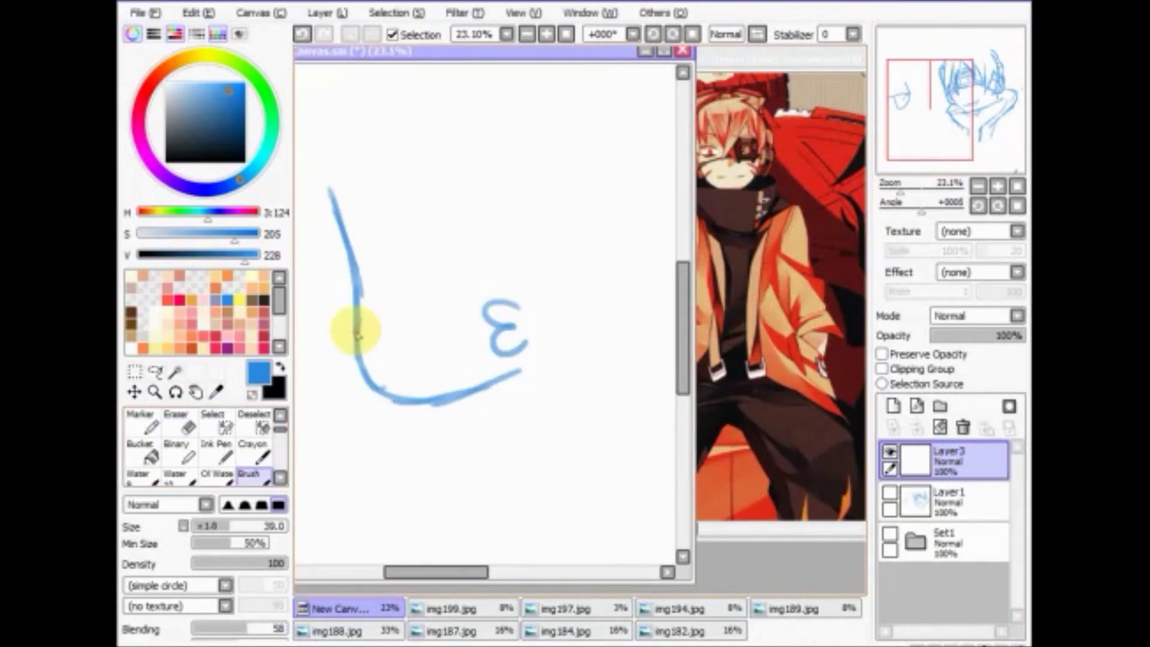
Add the eye, the open mouth and the curved collar lines around the new face's jaw.
scroll(590, 300, "down", 1)
left_click_drag(569, 245, 623, 189)
key("ctrl+z")
left_click_drag(504, 272, 650, 185)
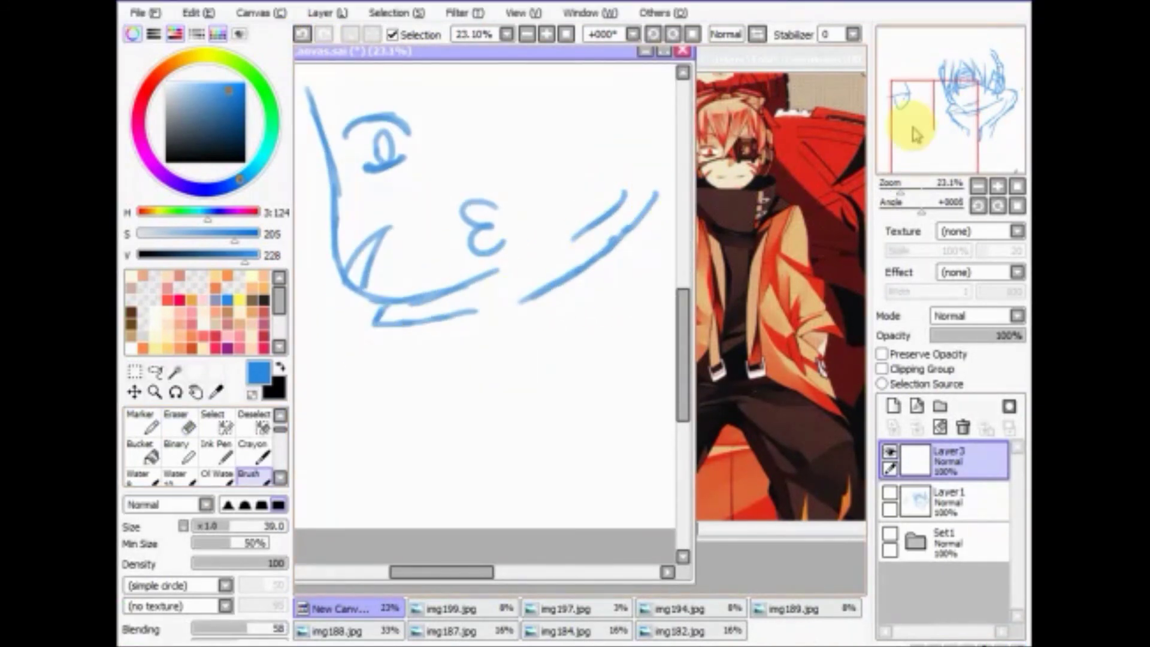